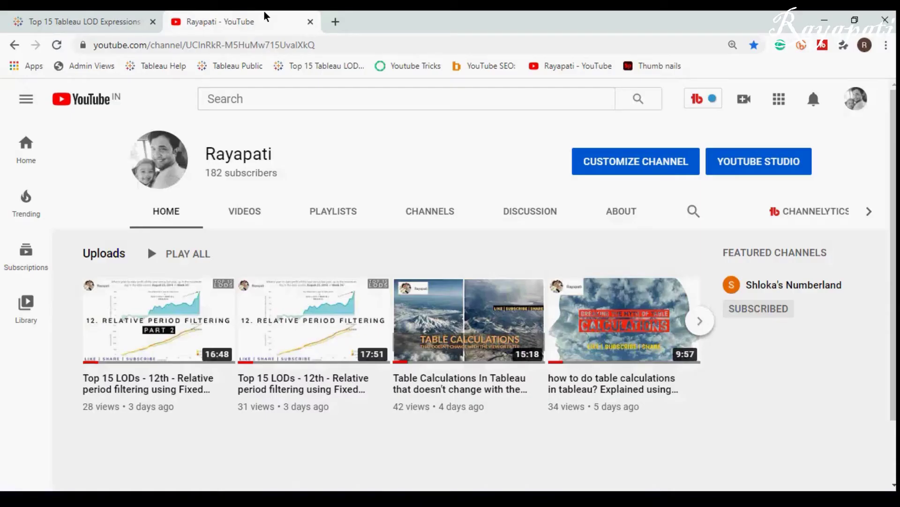
Review example 15, Annual purchase frequency by customer cohort, and its chart on the Tableau LOD expressions page.
left_click(97, 13)
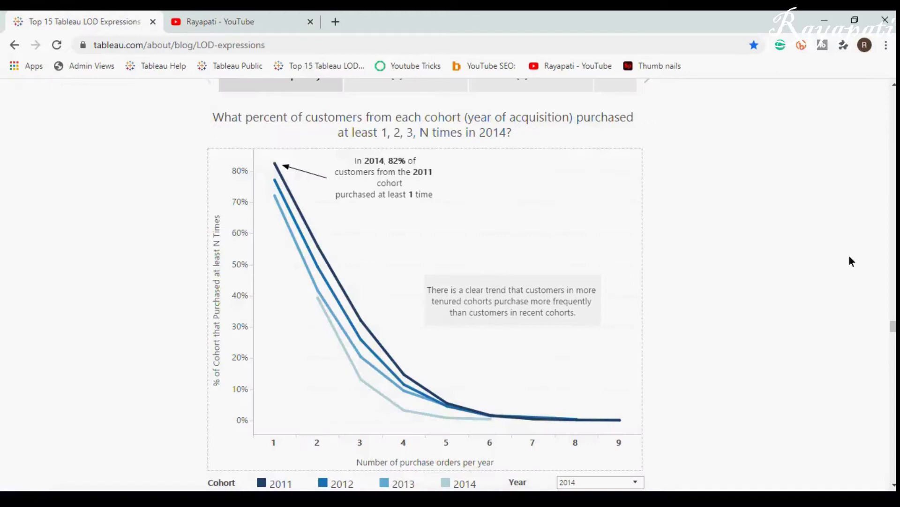
scroll(803, 239, "up", 2)
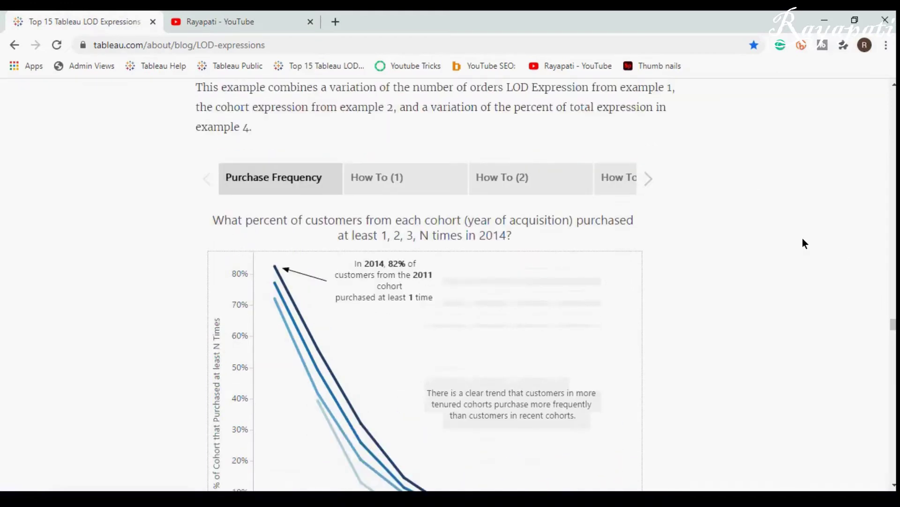
scroll(802, 239, "up", 8)
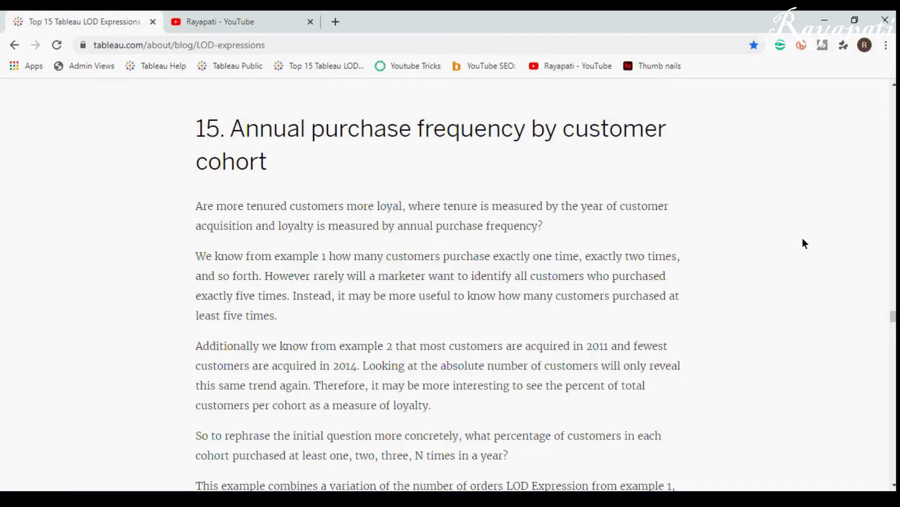
scroll(803, 243, "down", 10)
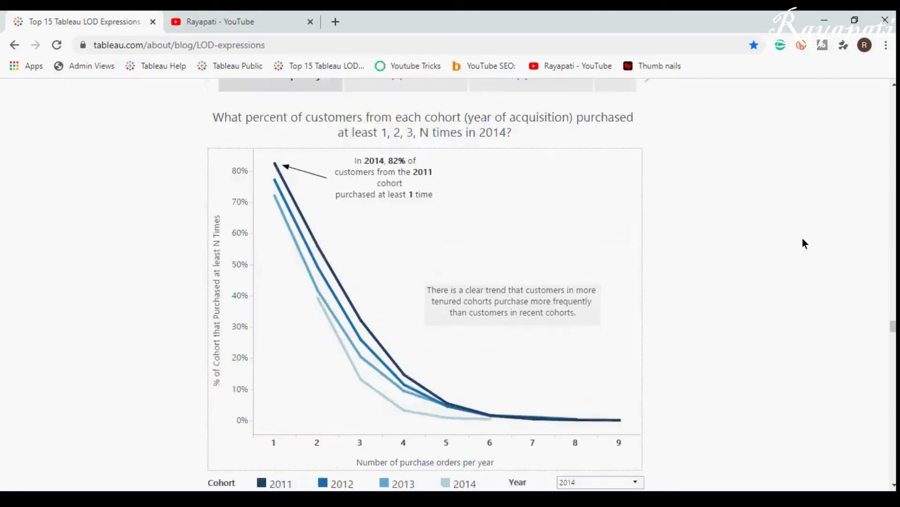
scroll(803, 243, "down", 1)
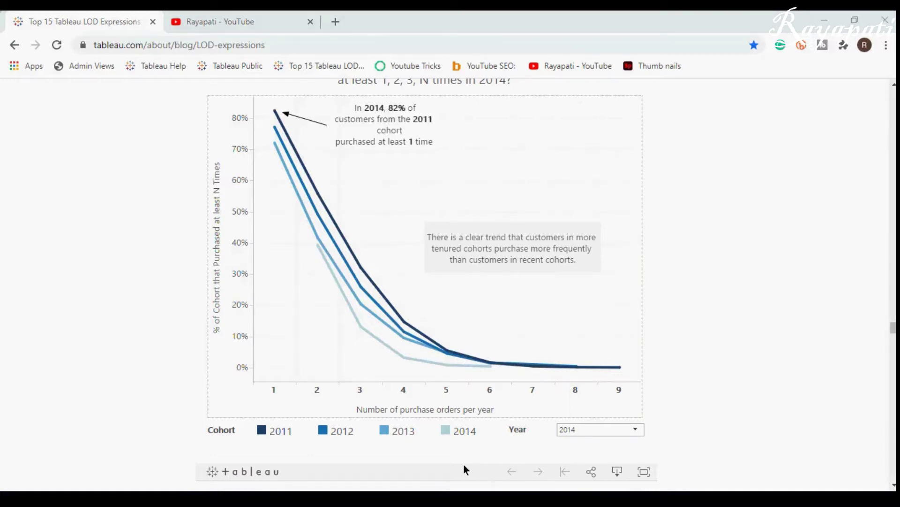
Switch to Tableau and write a new calculated field with the formula { FIXED [Customer Name] : MIN([Order Date]) }.
key("alt+Tab")
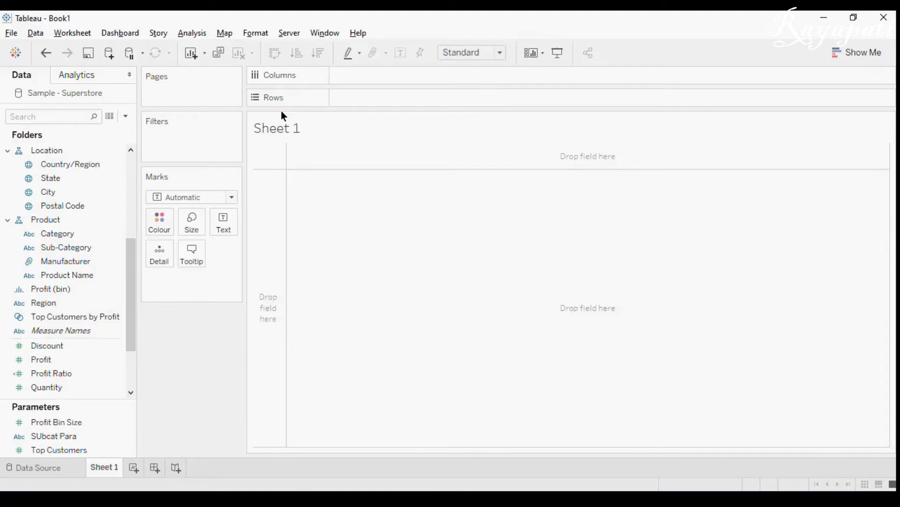
left_click(203, 34)
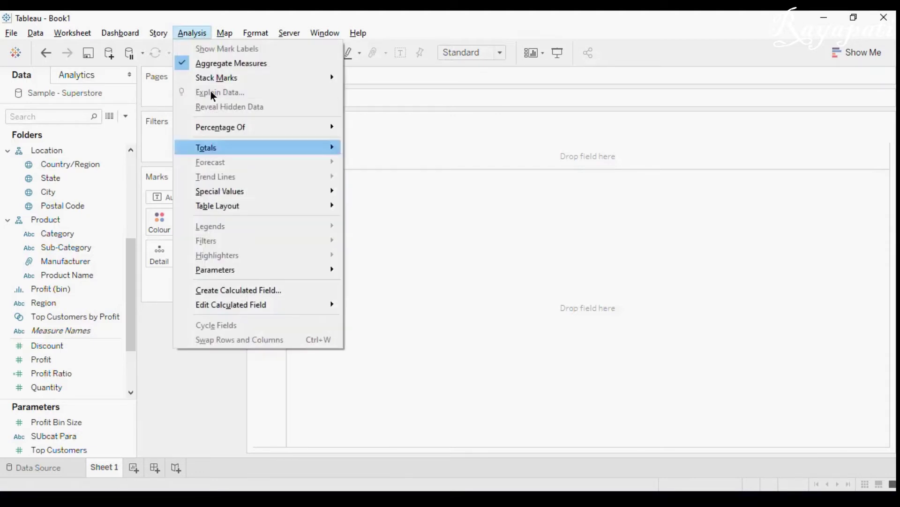
left_click(231, 289)
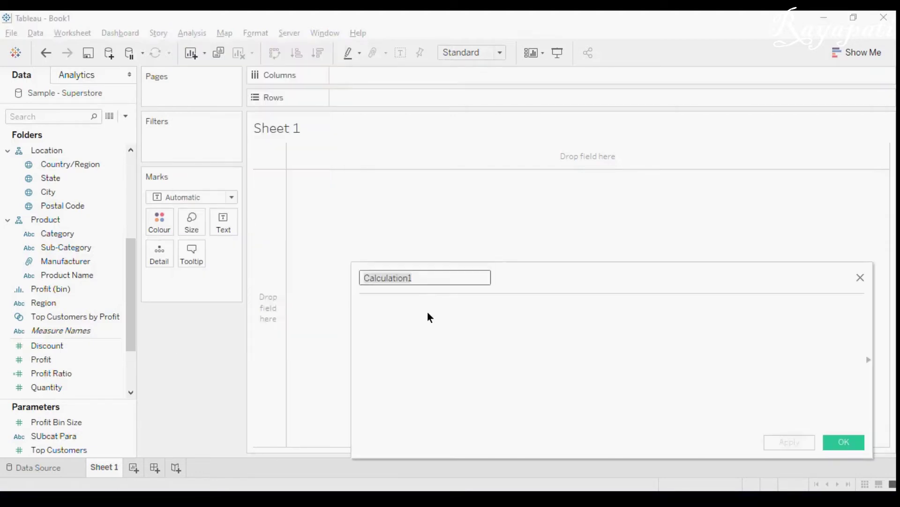
left_click(442, 328)
type("{ ")
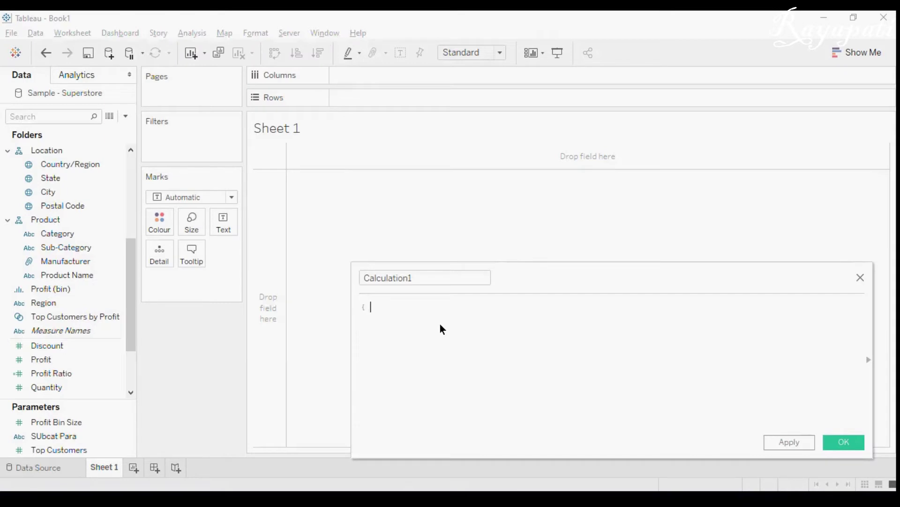
type("Fixed")
key("Return")
type("Cust")
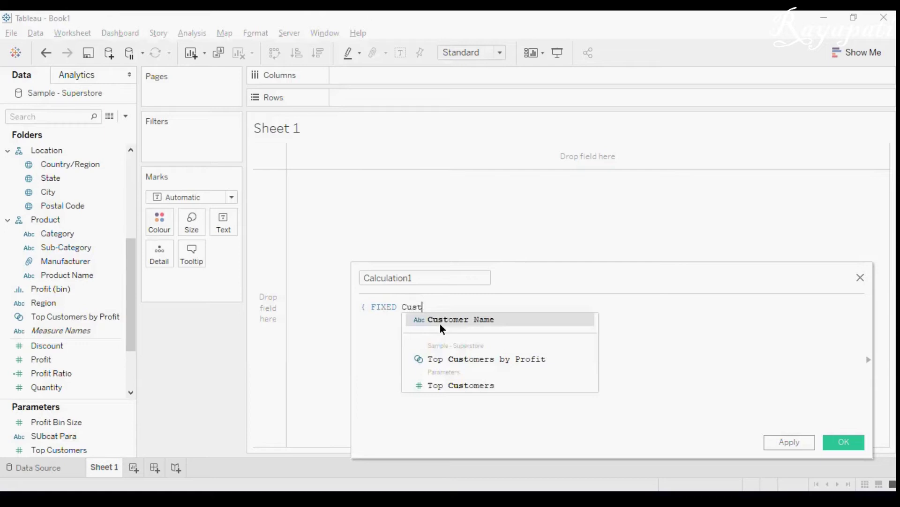
key("Return")
type(": M")
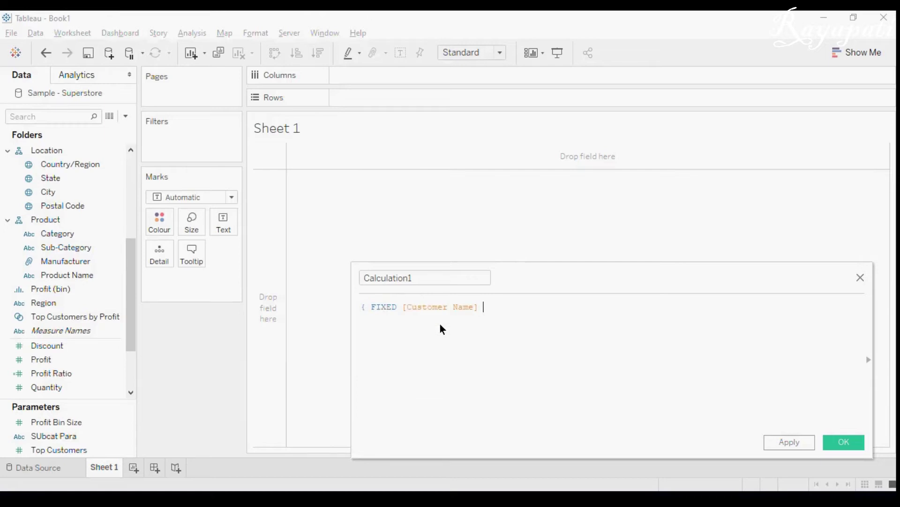
type("IN(")
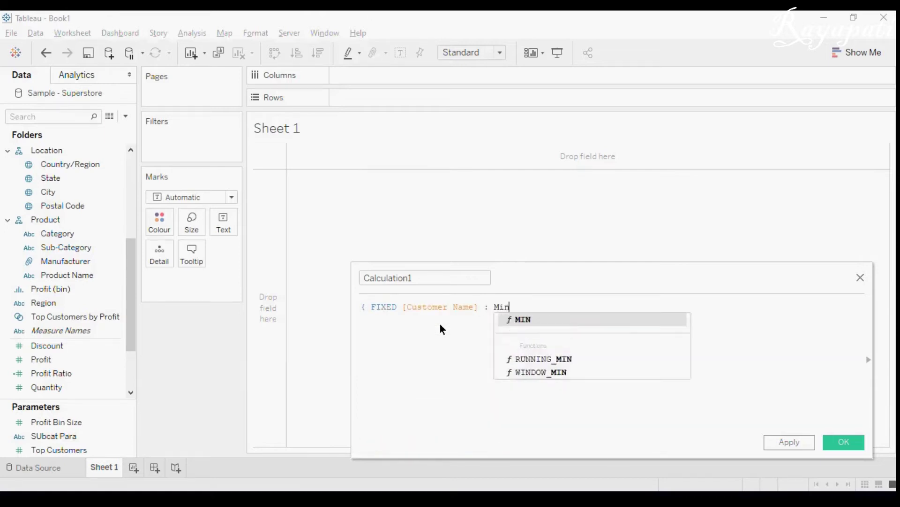
key("Return")
type("Order")
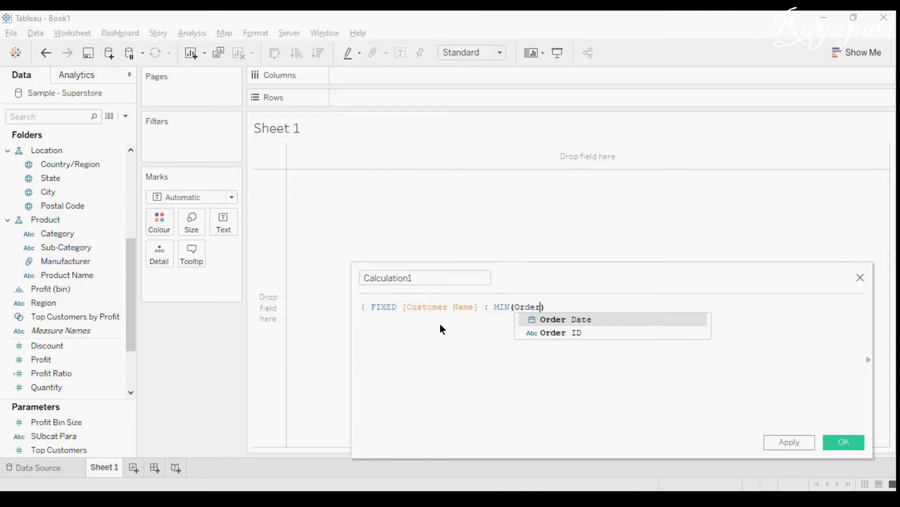
key("Return")
key("Right")
type("}")
Name the new calculated field Cohort and save it.
left_click(421, 273)
double_click(421, 276)
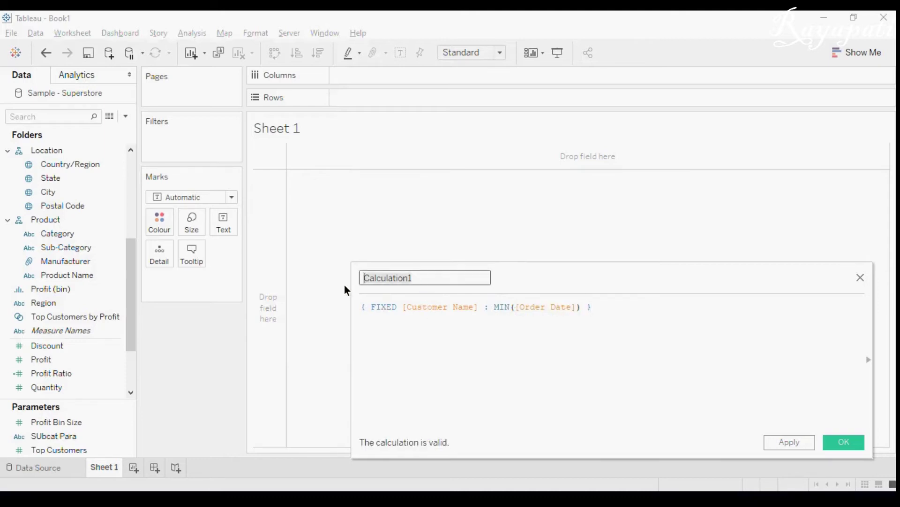
type("Coh")
type("ort")
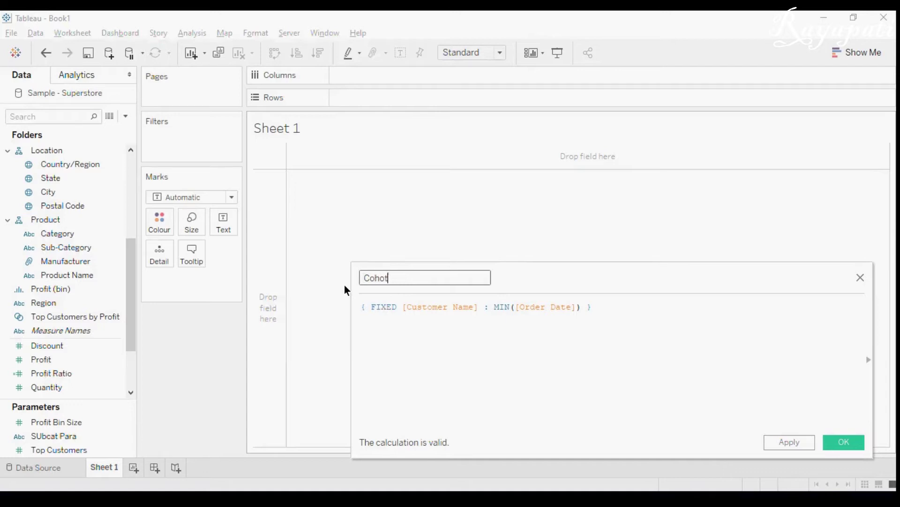
left_click(776, 446)
left_click(849, 442)
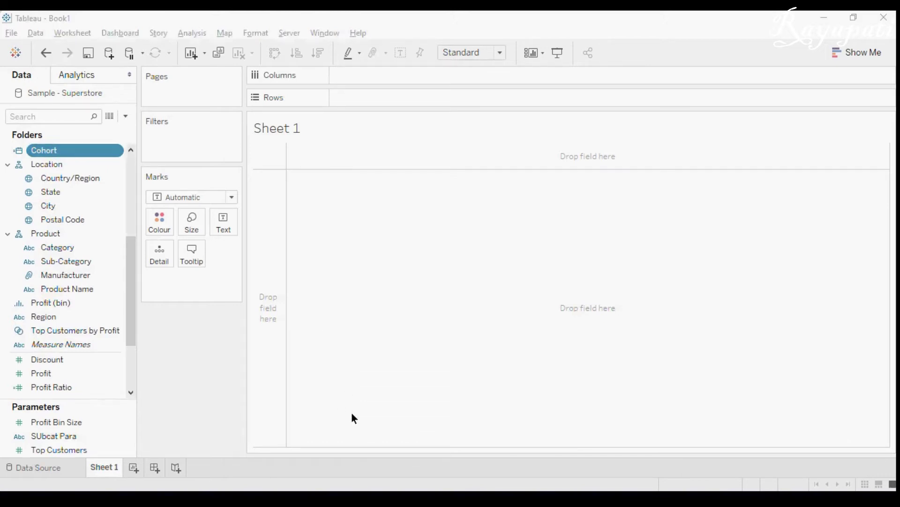
Switch to the browser and inspect the cohort lines in the reference purchase frequency chart.
key("alt+Tab")
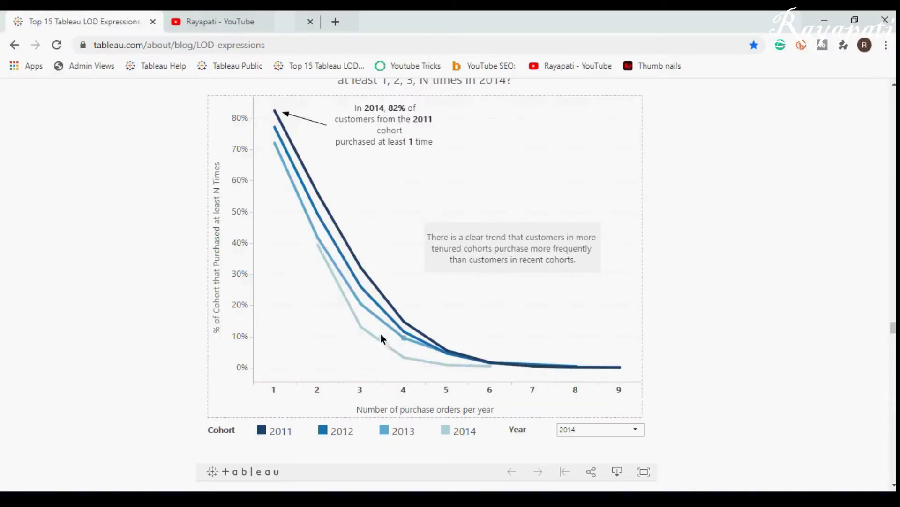
mouse_move(320, 229)
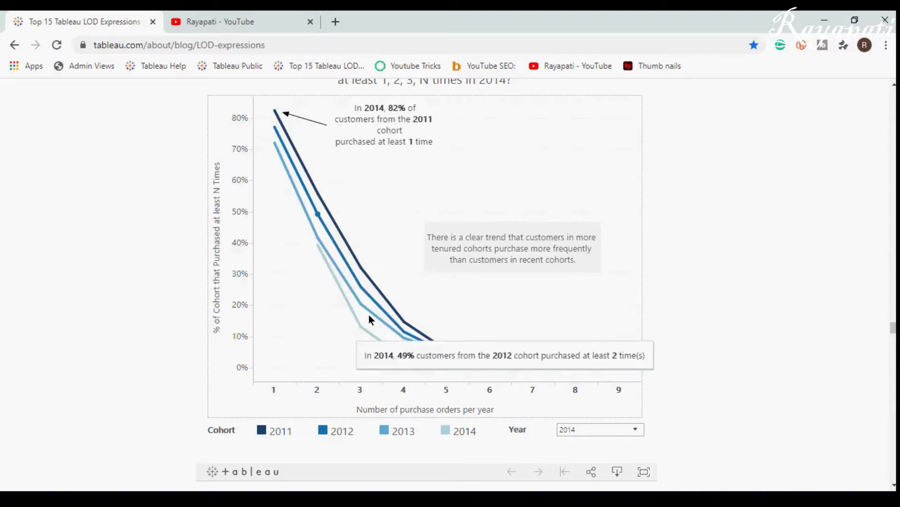
mouse_move(368, 316)
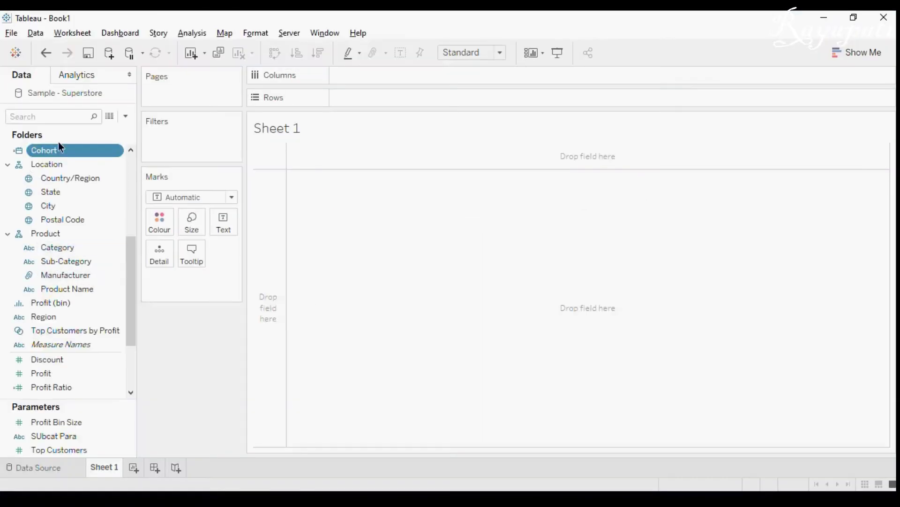
Create a custom date from the Cohort field with Years detail as a date part.
right_click(85, 151)
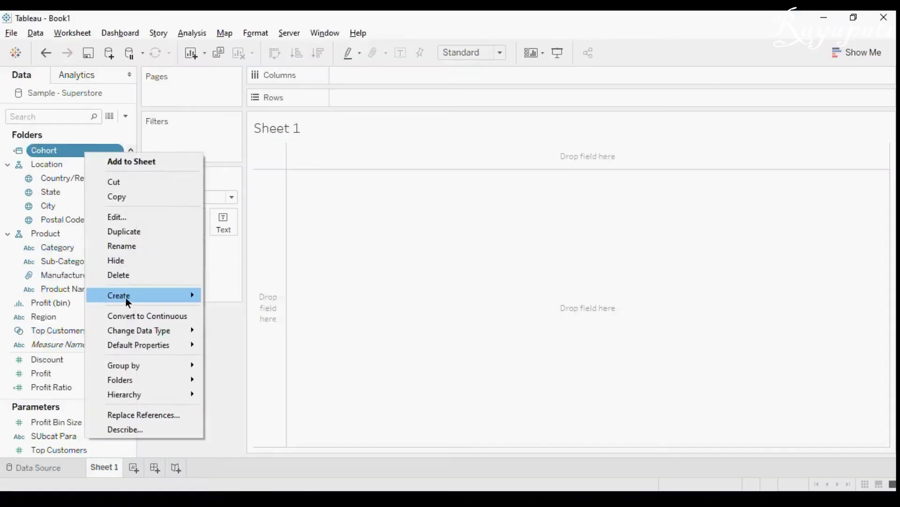
mouse_move(136, 296)
left_click(234, 358)
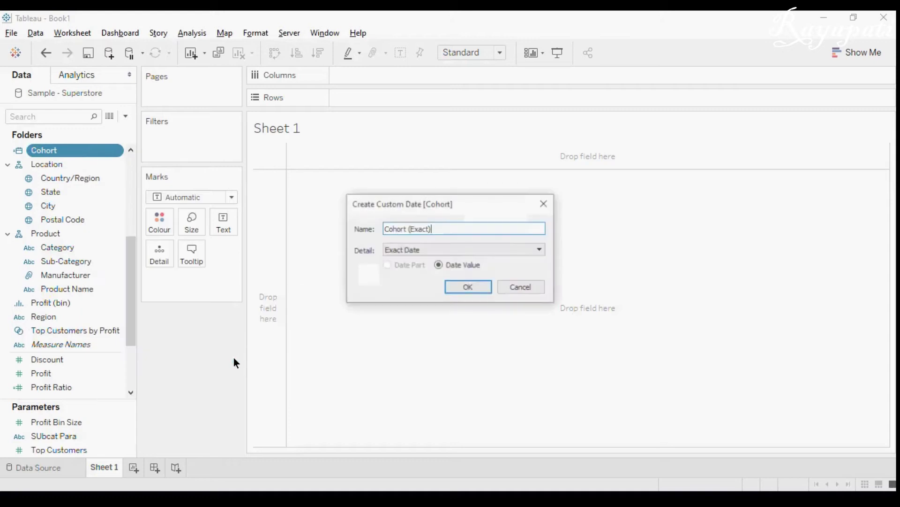
left_click(410, 252)
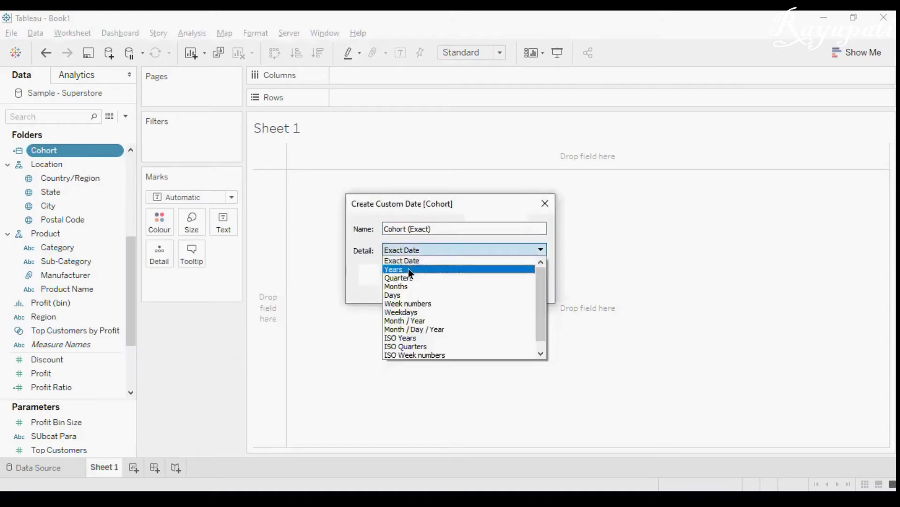
left_click(408, 269)
left_click(404, 265)
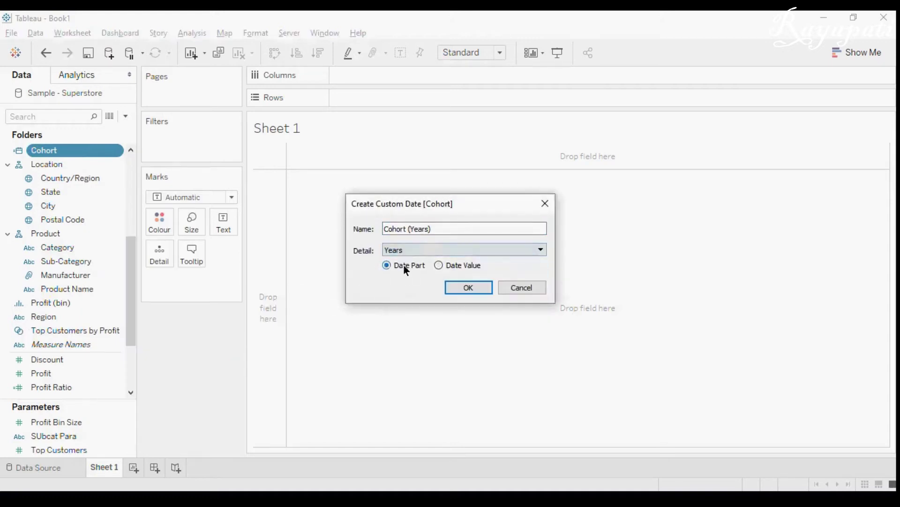
left_click(469, 286)
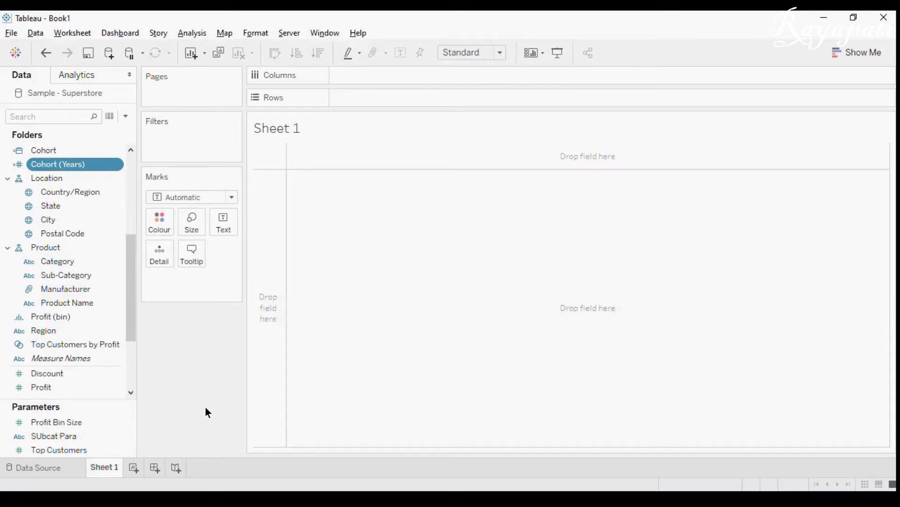
Place Customer Name on Rows and change its measure to a distinct count.
left_click_drag(128, 296, 132, 194)
left_click_drag(75, 165, 377, 103)
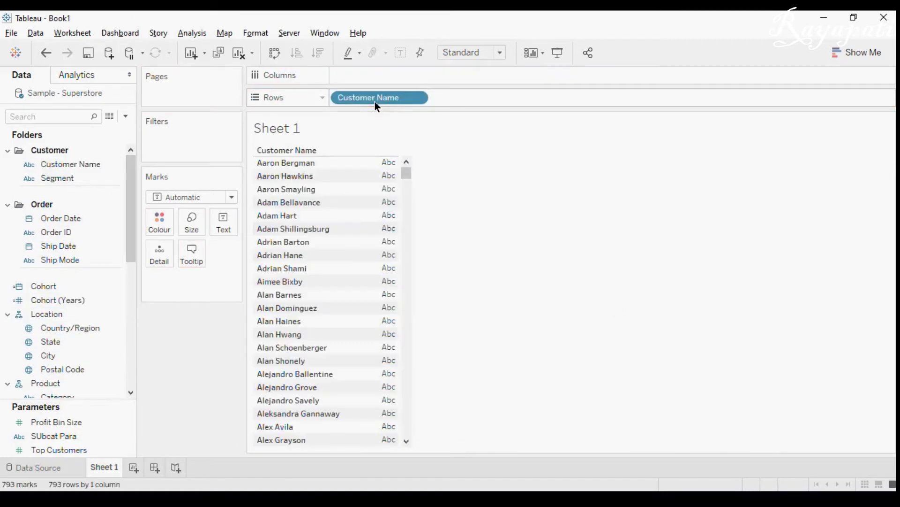
left_click(417, 98)
mouse_move(403, 288)
left_click(501, 329)
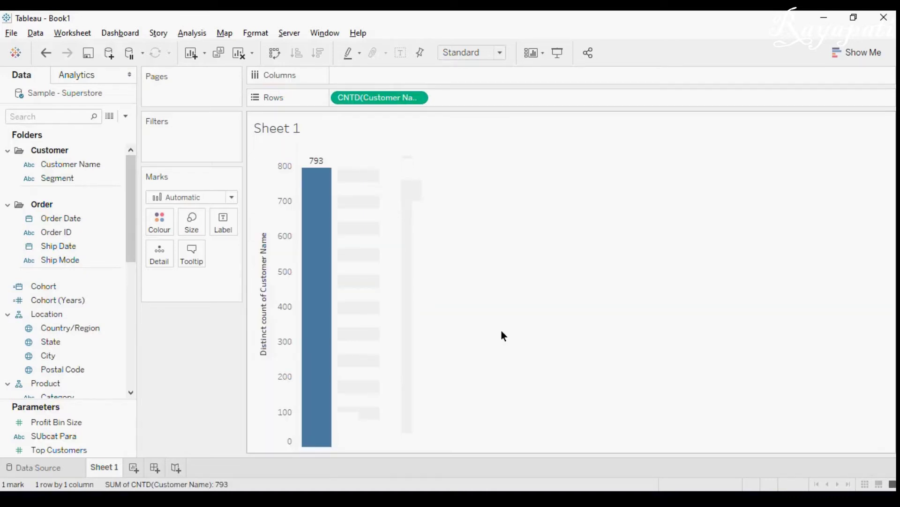
mouse_move(328, 182)
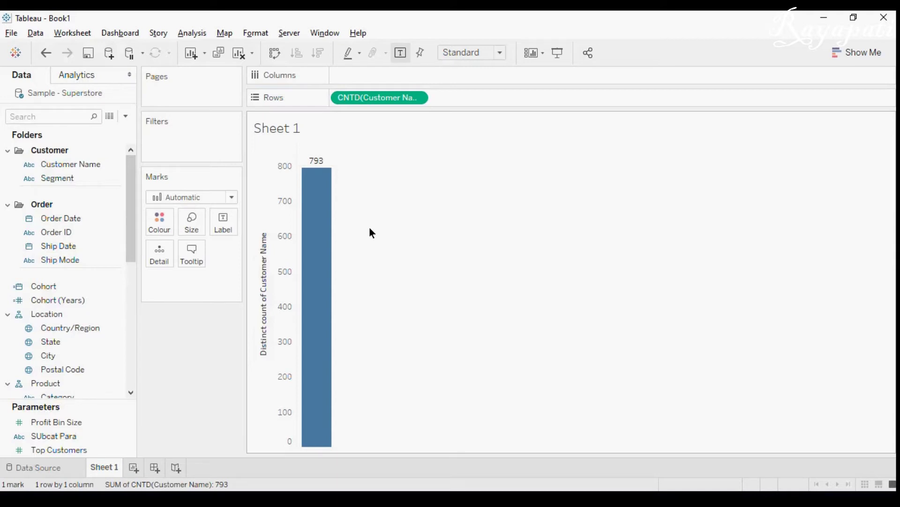
Colour the customer count bar by Cohort (Years) and add a second worksheet.
left_click(75, 246)
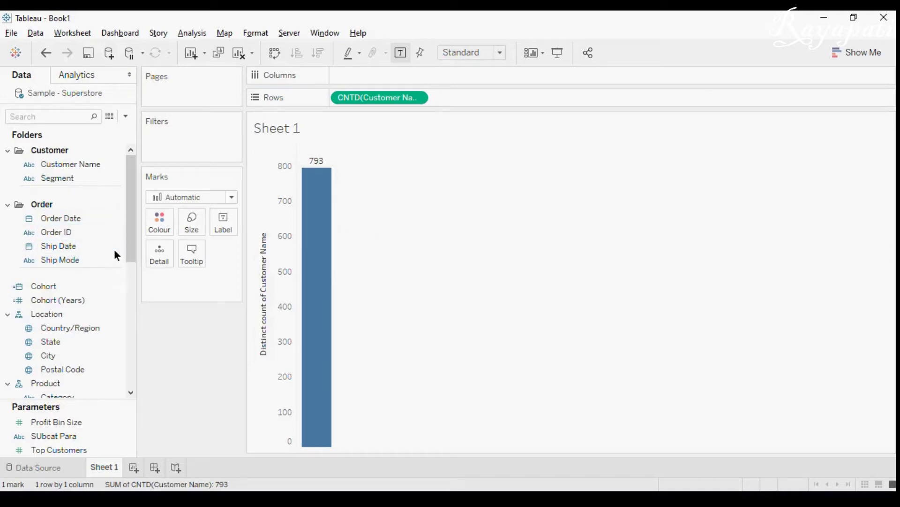
left_click_drag(65, 300, 161, 218)
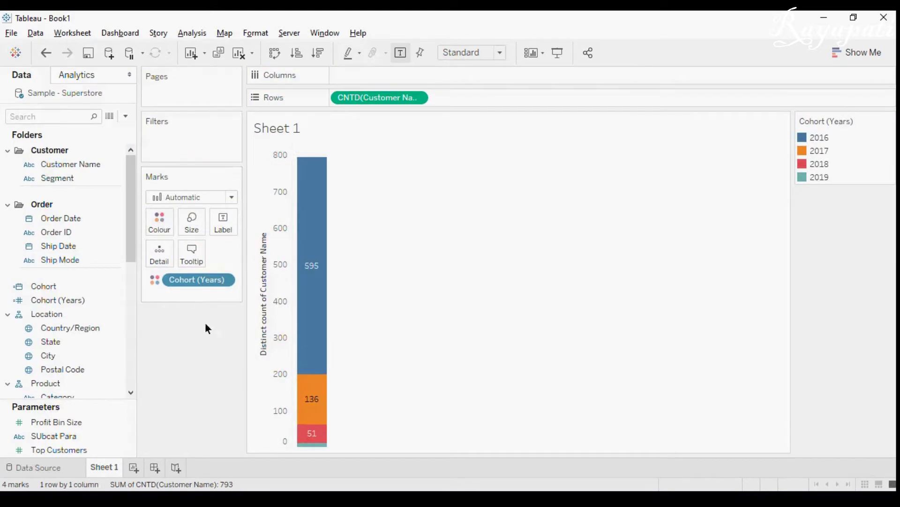
mouse_move(322, 266)
left_click(132, 468)
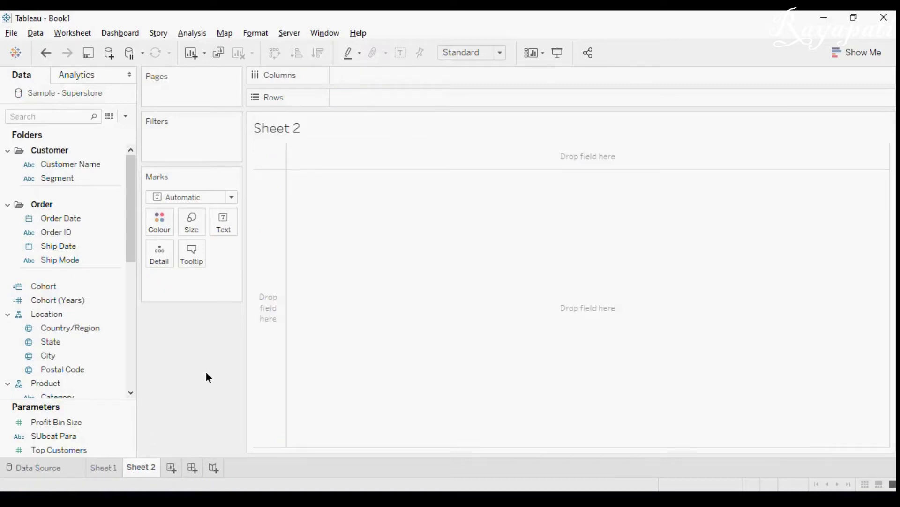
Switch to the browser and examine the 2011 cohort's points at one and two purchases in the reference chart.
key("alt+Tab")
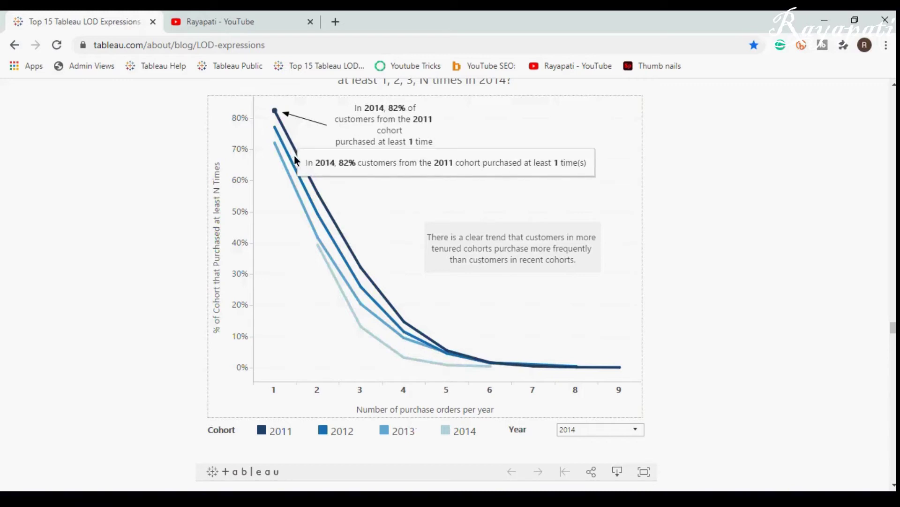
mouse_move(338, 230)
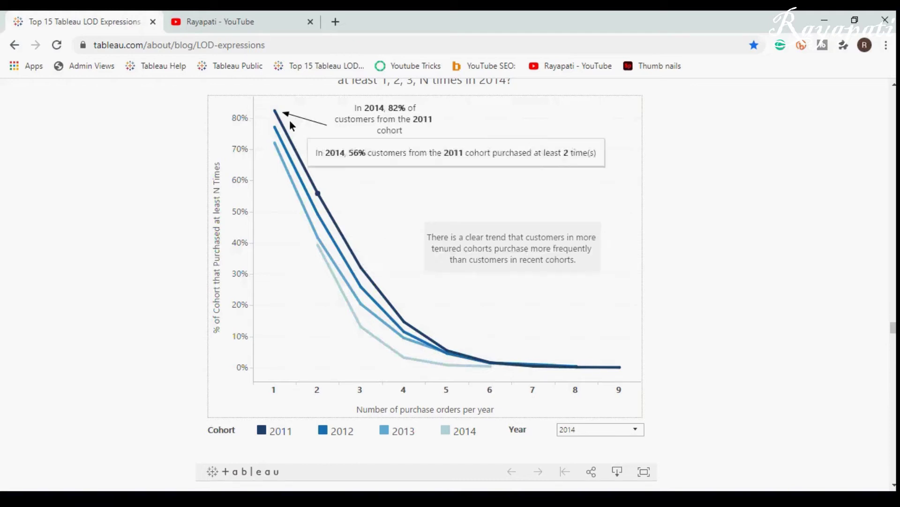
mouse_move(276, 112)
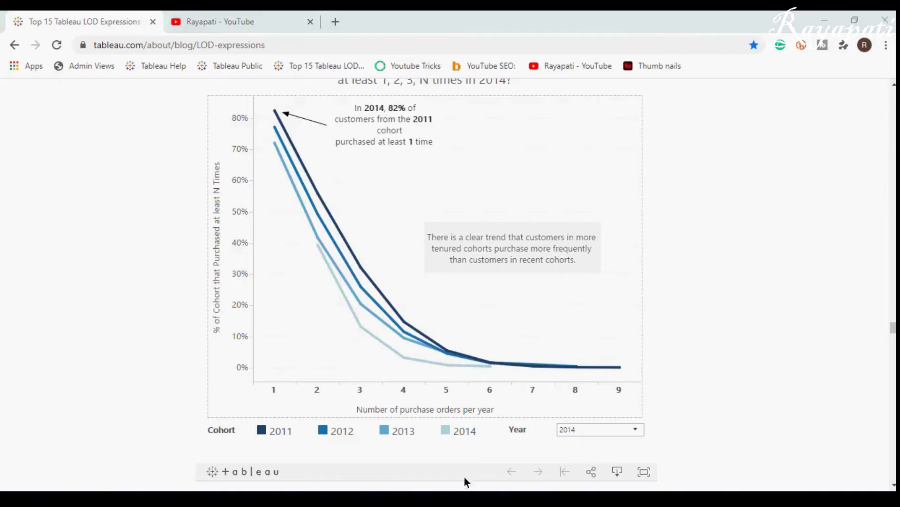
Switch back to Tableau and start a calculated field with a Fixed expression on Customer Name and Order Date.
key("alt+Tab")
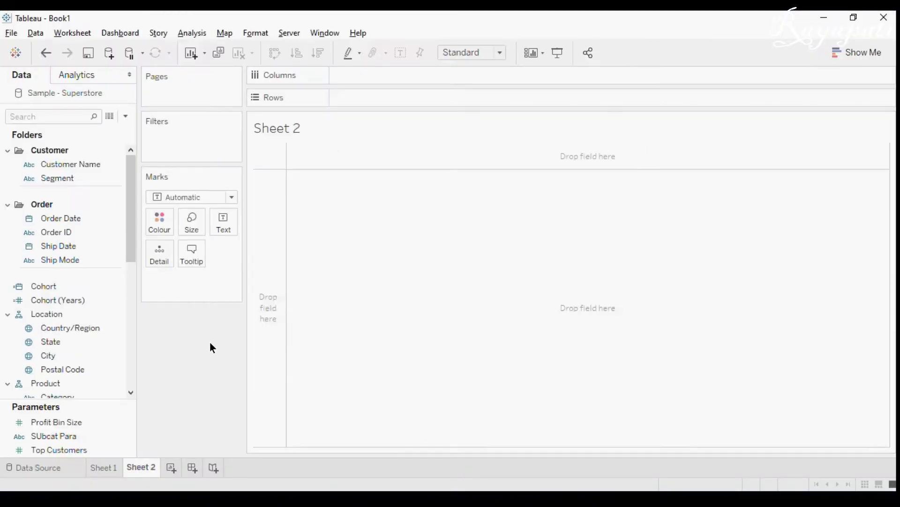
left_click(191, 34)
left_click(223, 289)
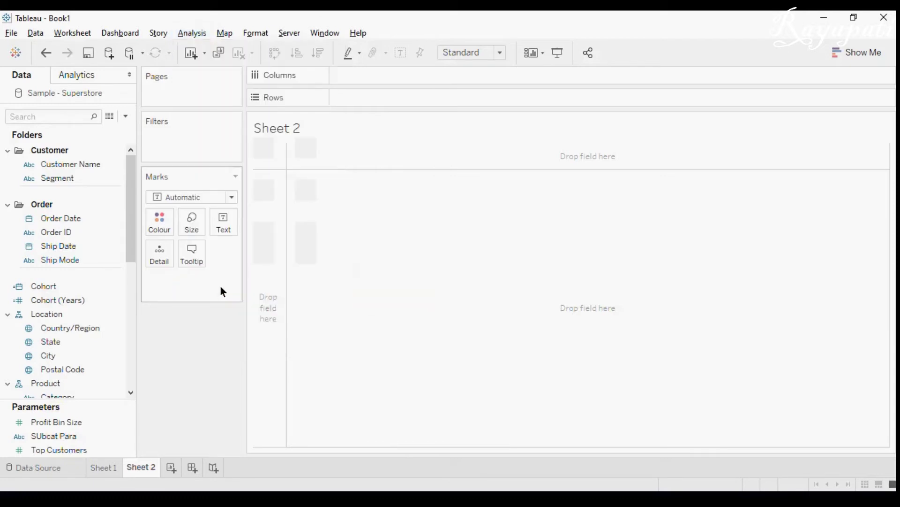
left_click(442, 328)
type("{ Fixed Cus")
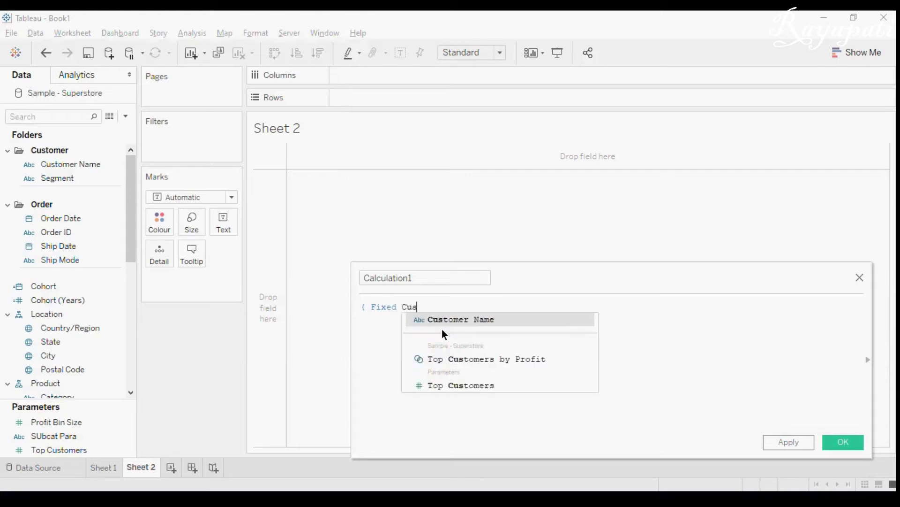
key("Return")
type(",")
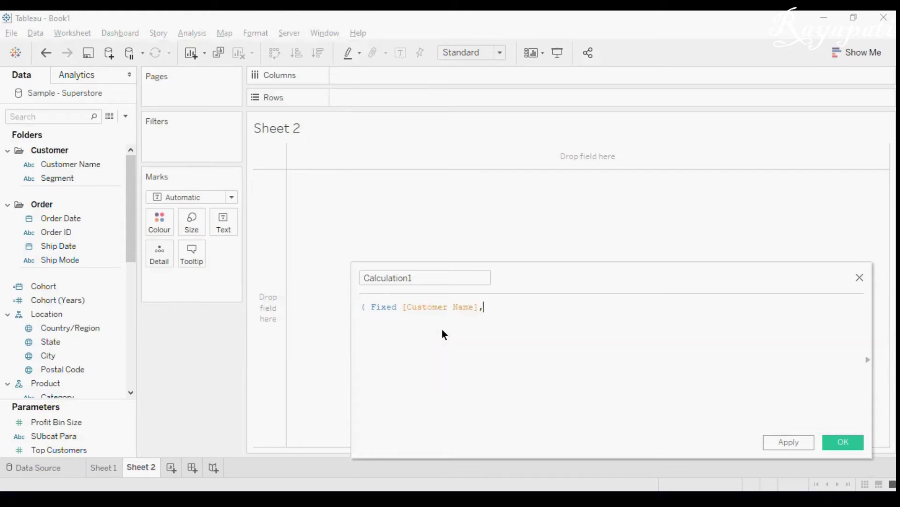
type(" [Ord")
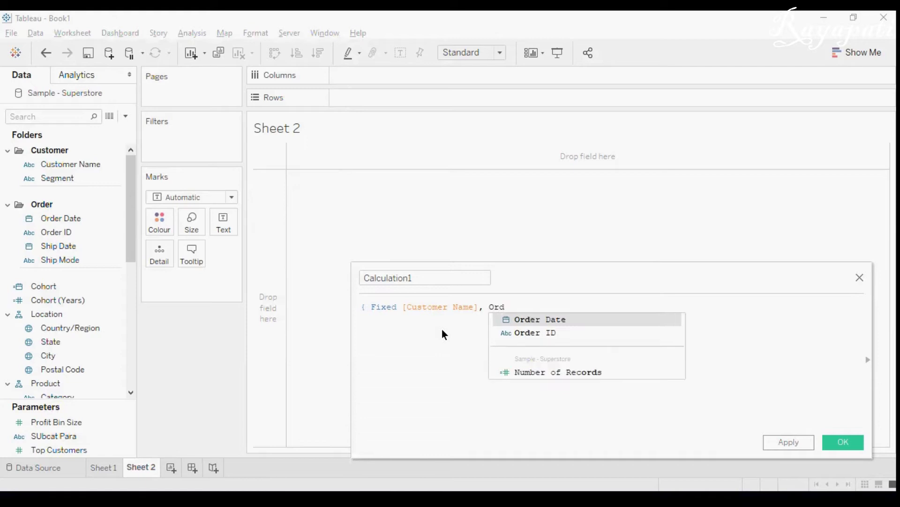
key("Return")
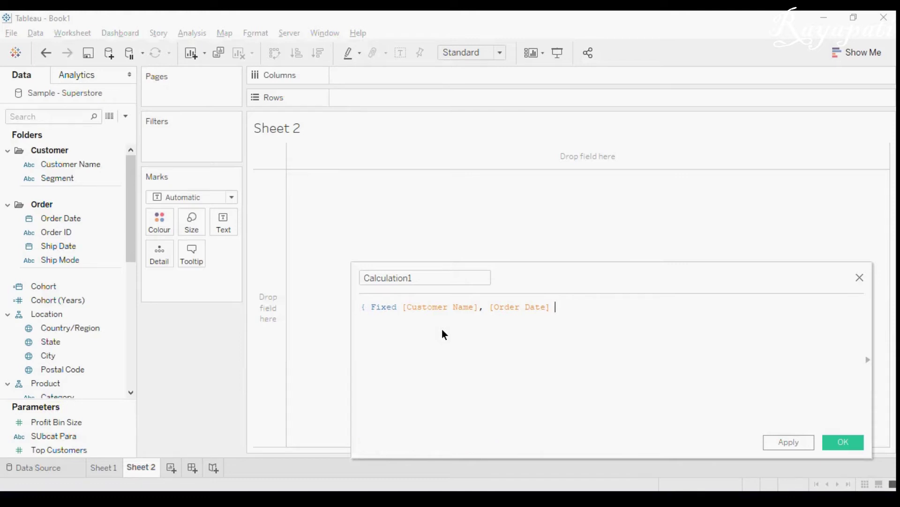
Complete the Fixed expression with COUNTD([Order ID]) as its aggregation and the closing brace.
type(": Countd")
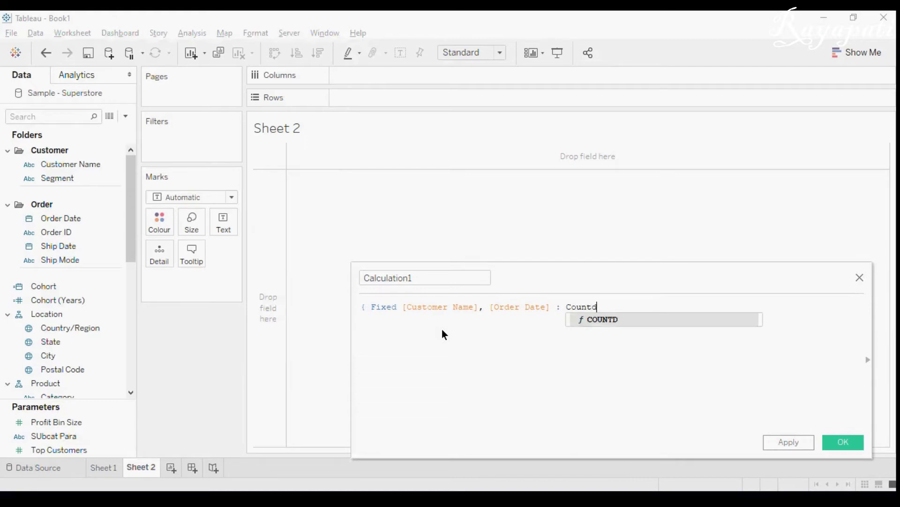
key("Return")
type("Ord")
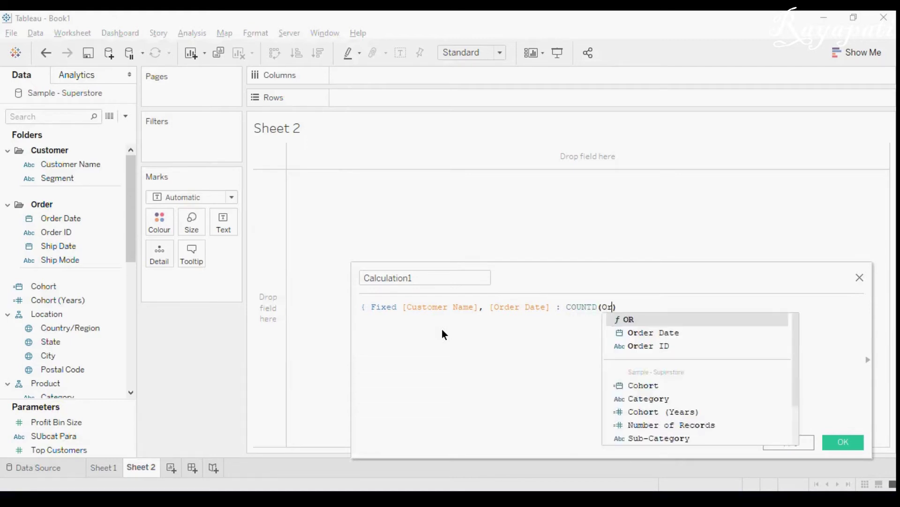
key("Down")
key("Return")
key("Right")
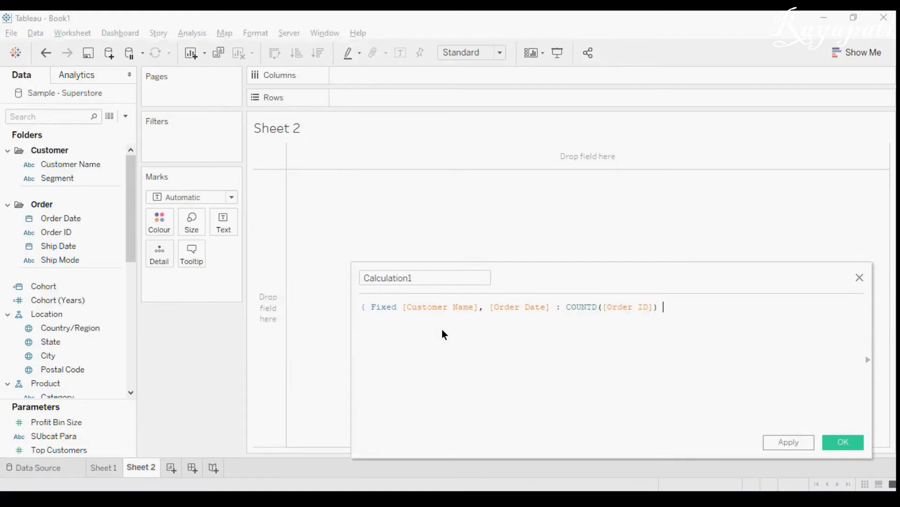
type("}")
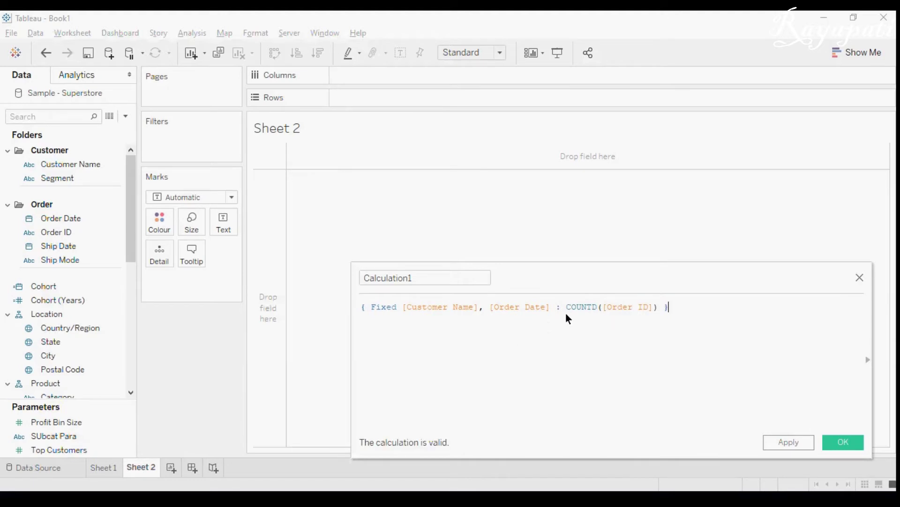
left_click(658, 308)
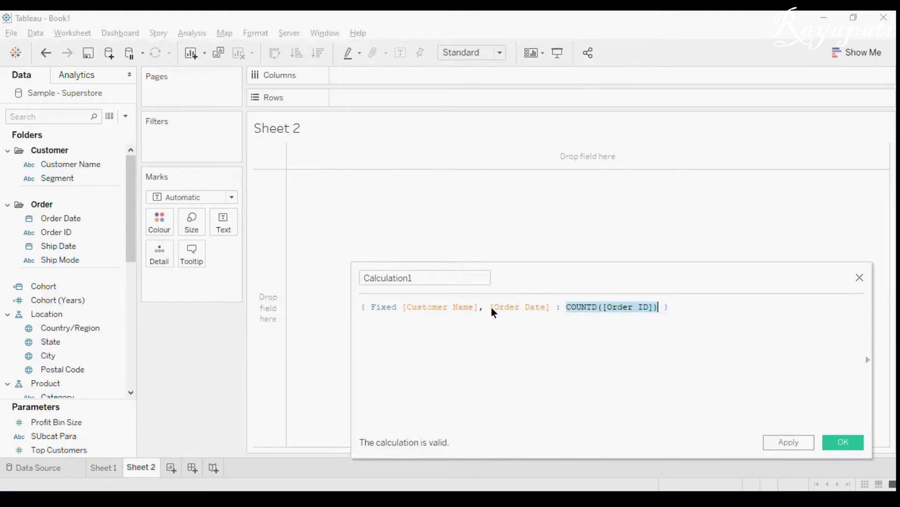
left_click_drag(491, 307, 556, 308)
left_click_drag(406, 308, 399, 307)
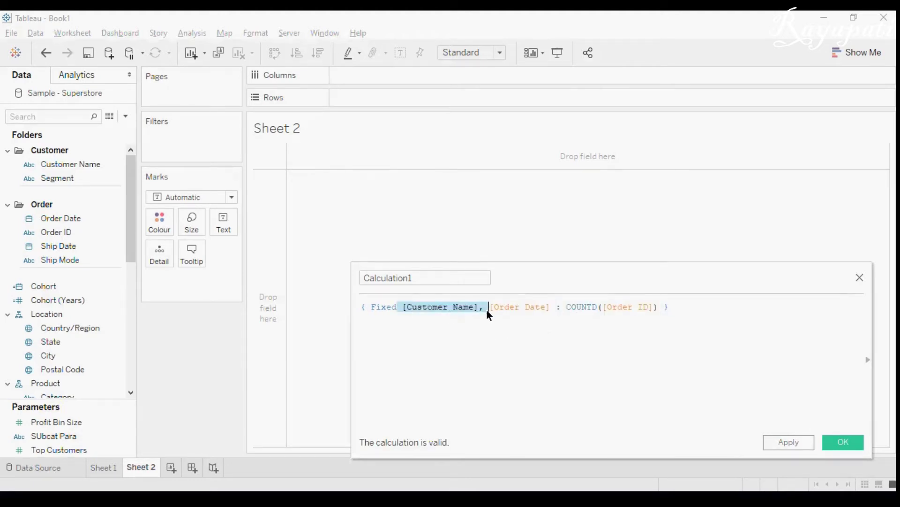
Name the calculation "No of Ord Per Cust Per Year" and save it.
left_click(438, 275)
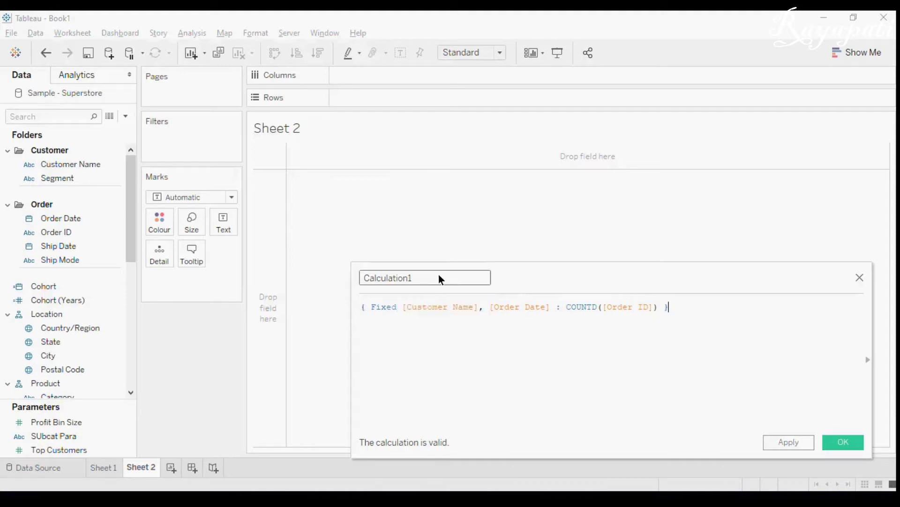
double_click(434, 275)
type("No of")
type(" Cust")
key("BackSpace")
key("BackSpace")
key("BackSpace")
key("BackSpace")
type("Ord")
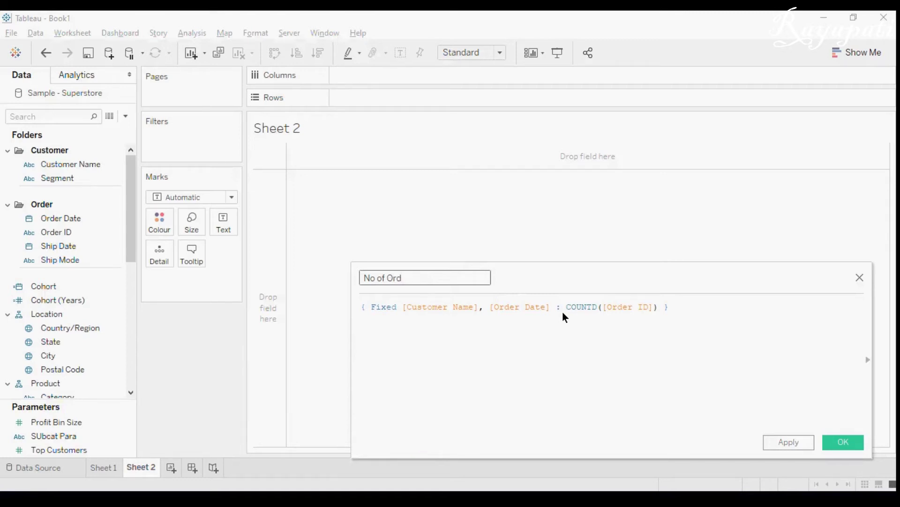
key("BackSpace")
key("BackSpace")
type("Per Cust Per Year")
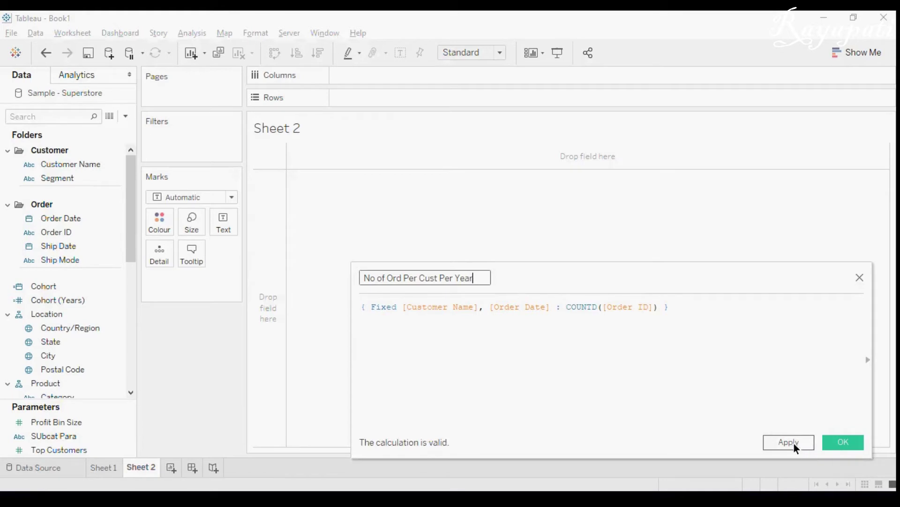
left_click(792, 442)
left_click(834, 444)
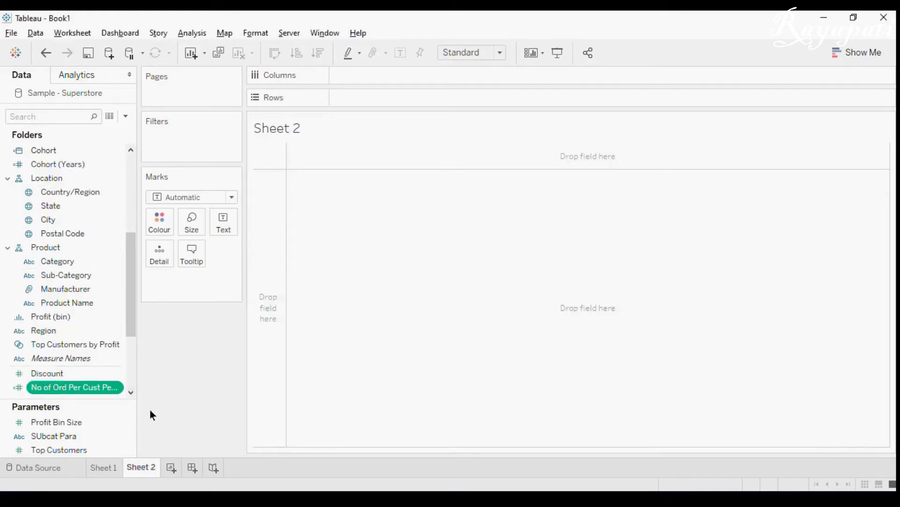
Convert No of Ord Per Cust Per Year to a dimension and place it on Rows together with Order Date.
right_click(102, 388)
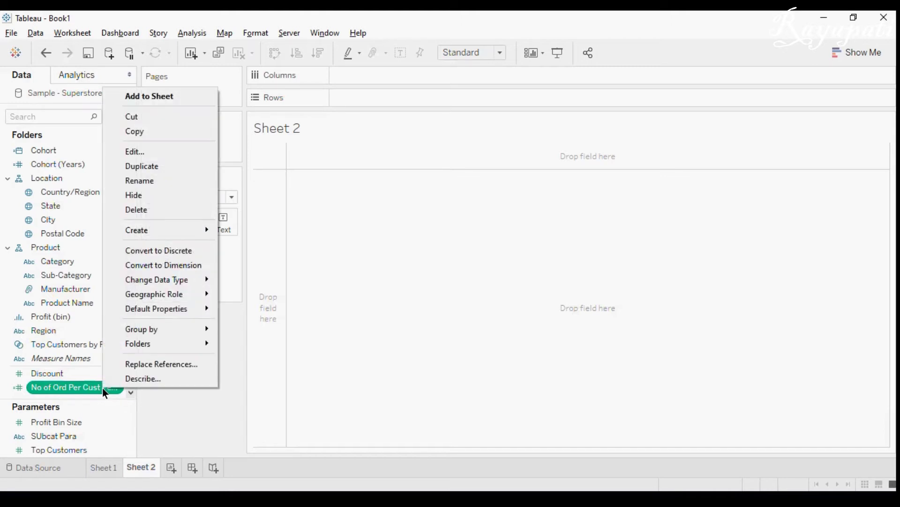
left_click(156, 268)
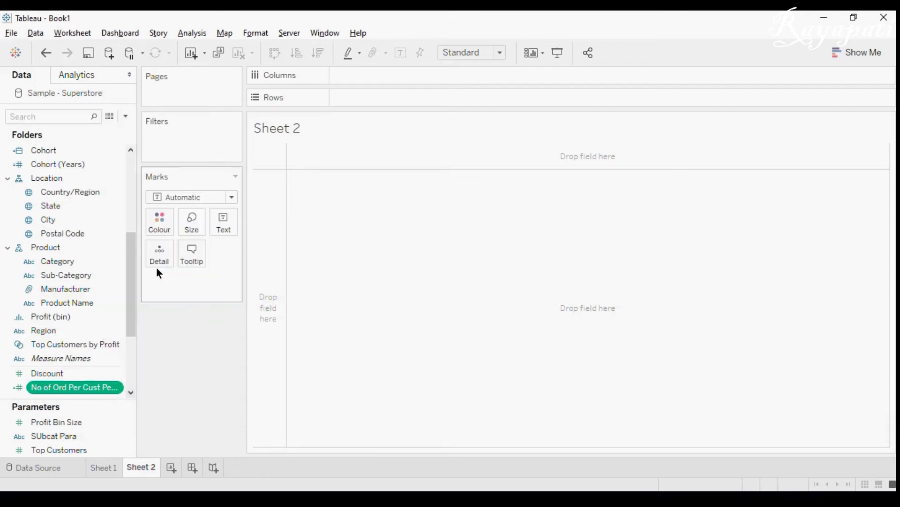
left_click_drag(53, 249, 382, 96)
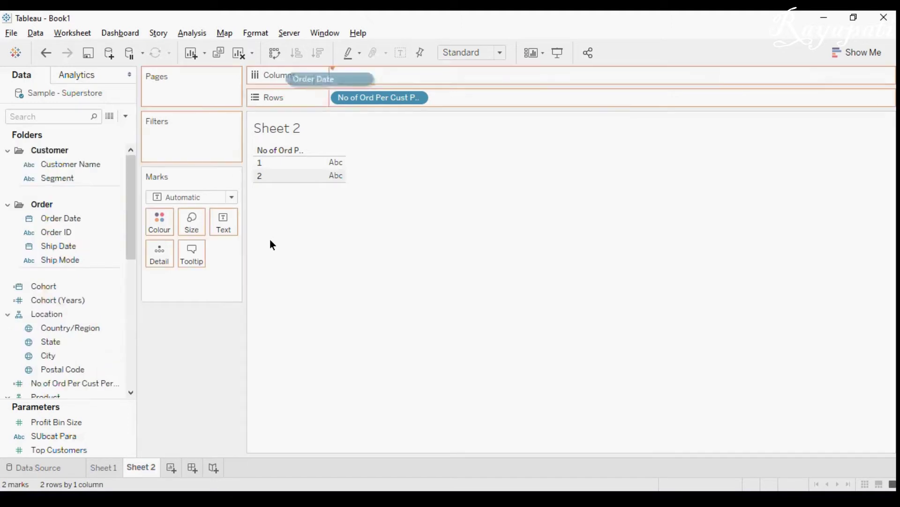
left_click_drag(324, 76, 355, 109)
left_click_drag(443, 112, 462, 111)
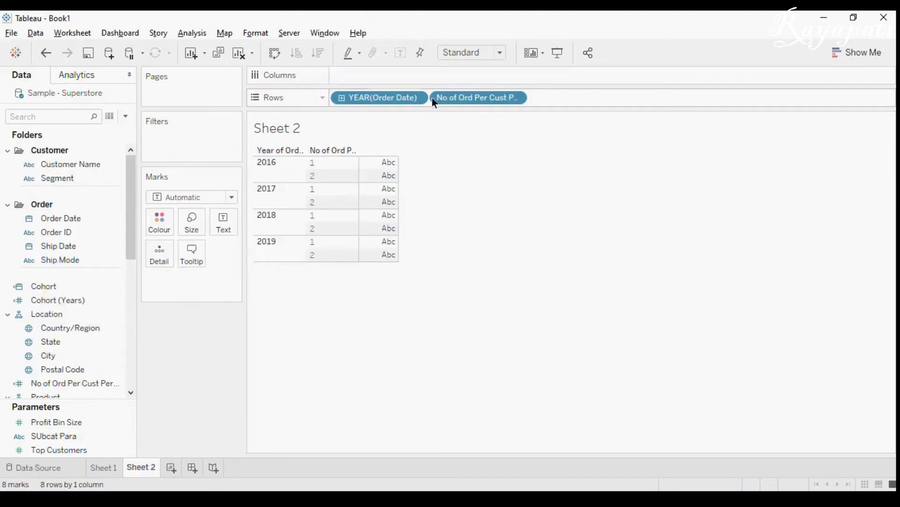
Place Order Date after the order count on Rows and show it as a discrete exact date.
left_click(419, 98)
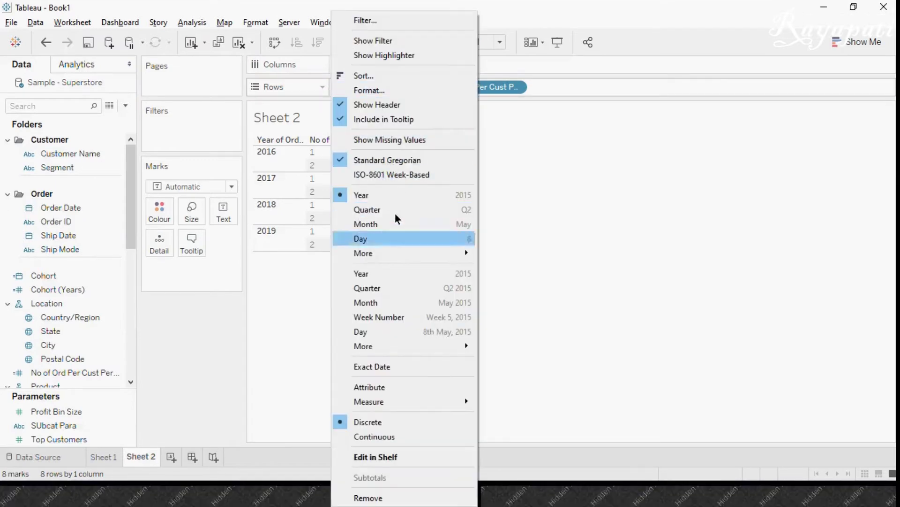
left_click(375, 367)
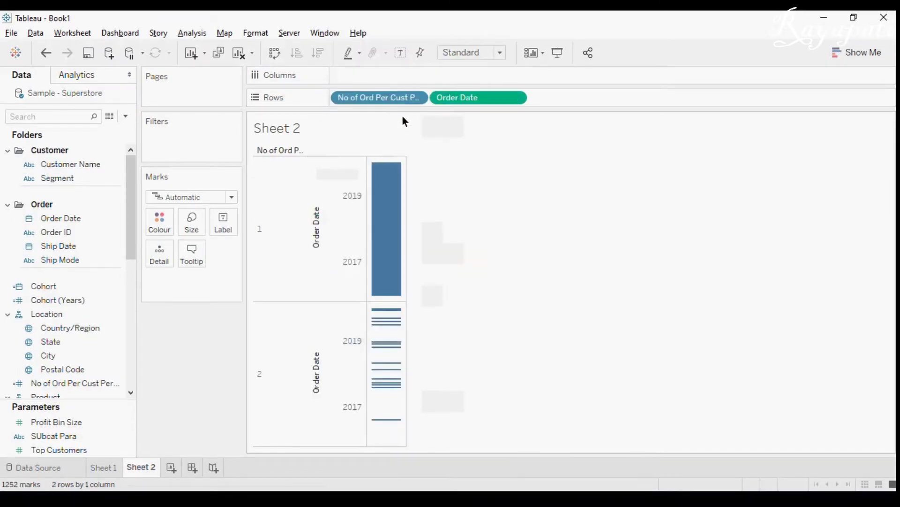
left_click(416, 97)
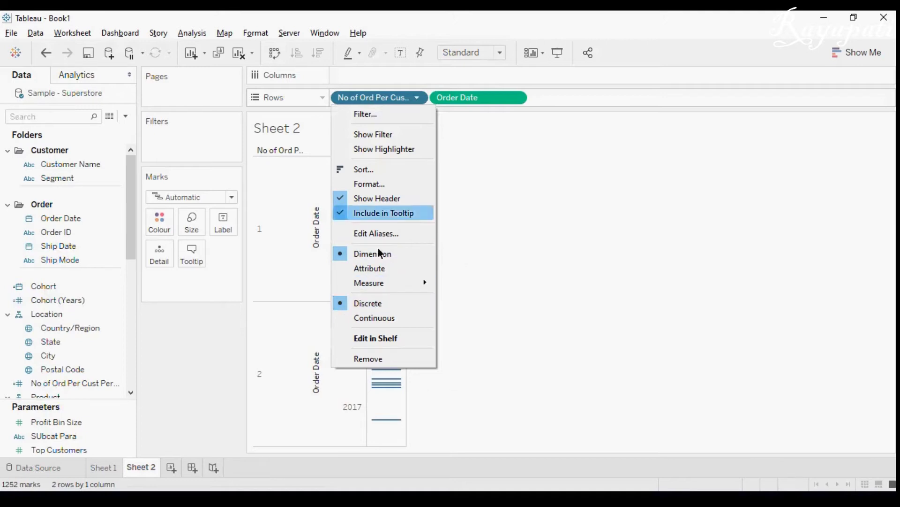
left_click(502, 120)
left_click(518, 98)
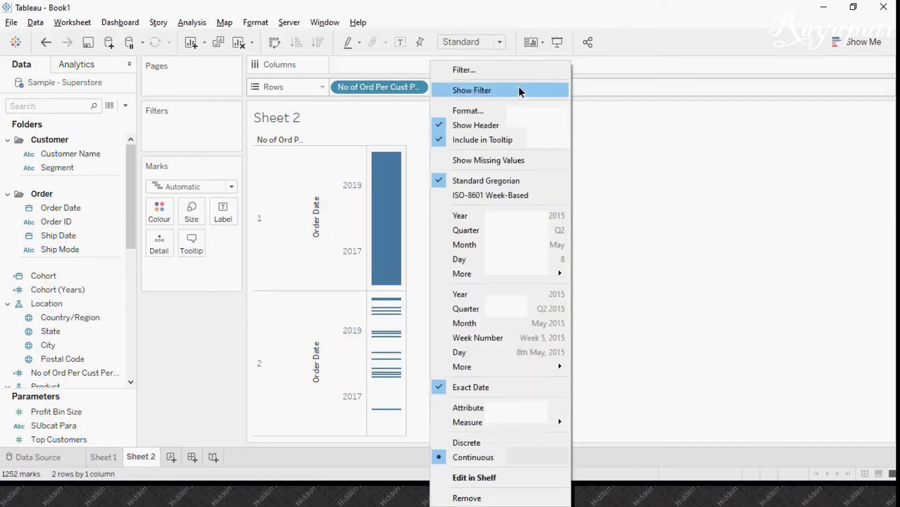
left_click(466, 444)
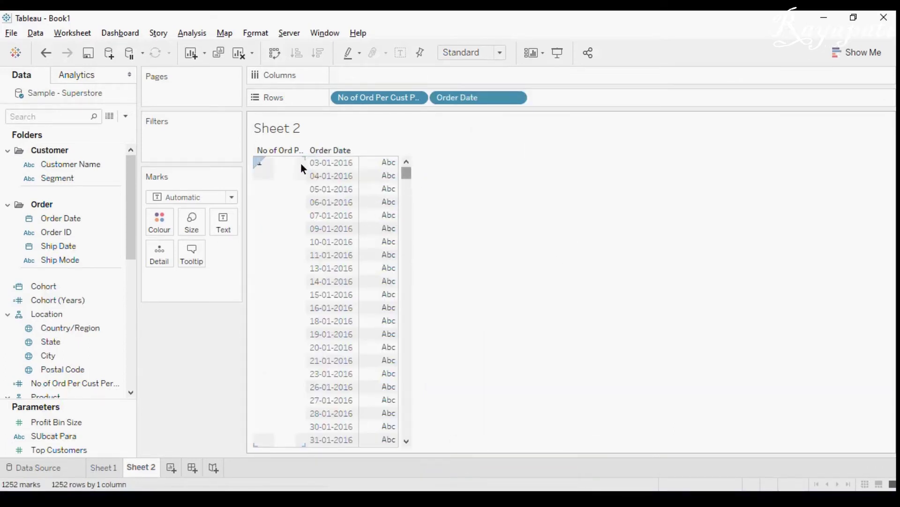
Compare the dates under each order count with the browser's reference chart, and check Order Date in the No of Ord Per Cust Per Year formula.
left_click_drag(409, 172, 404, 452)
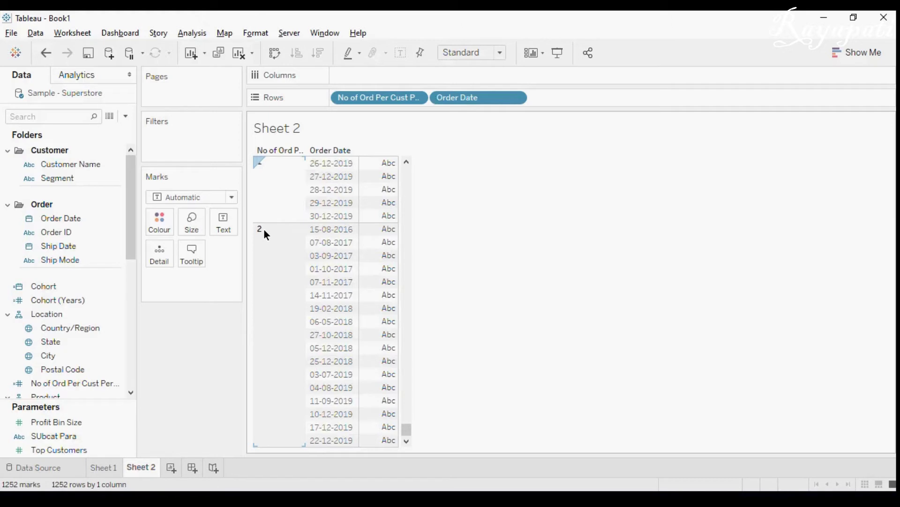
key("alt+Tab")
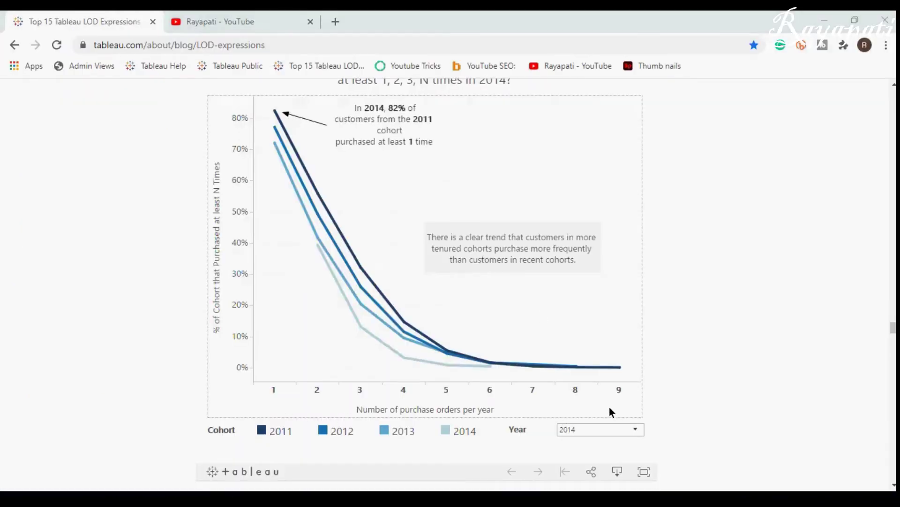
key("alt+Tab")
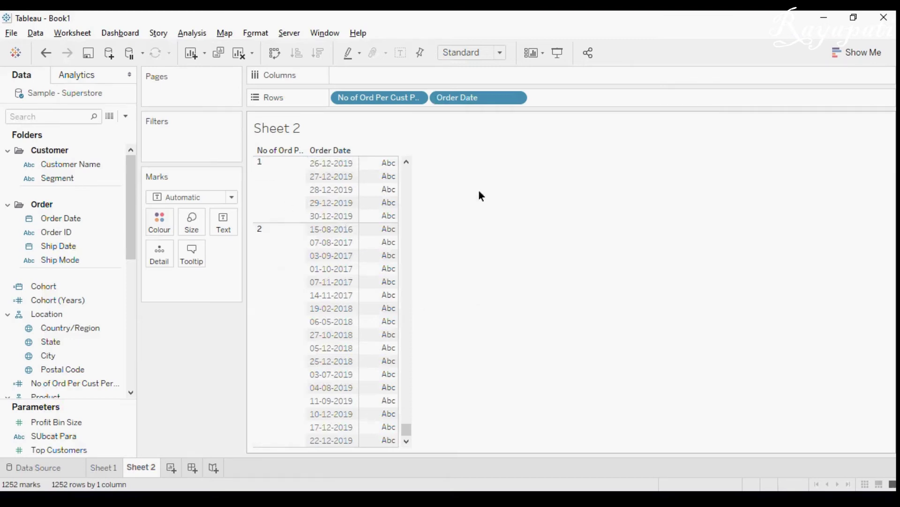
scroll(132, 240, "down", 1)
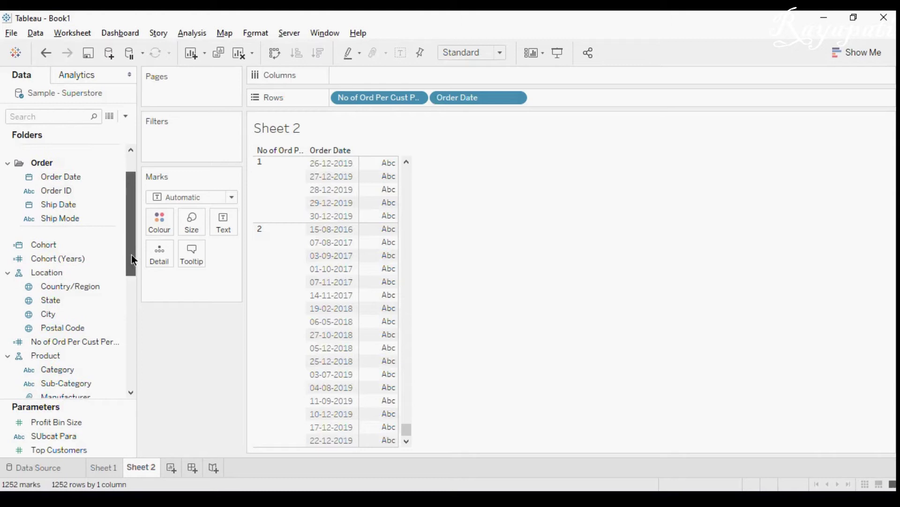
right_click(77, 339)
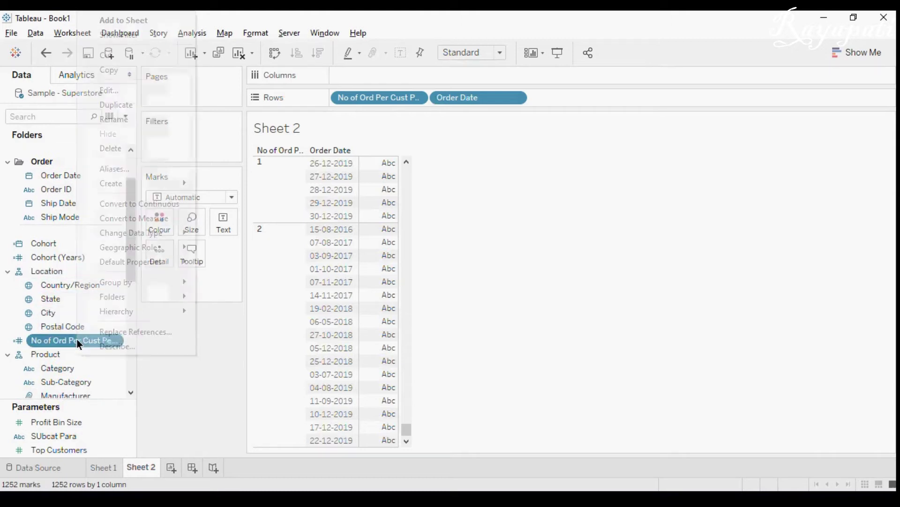
left_click(131, 94)
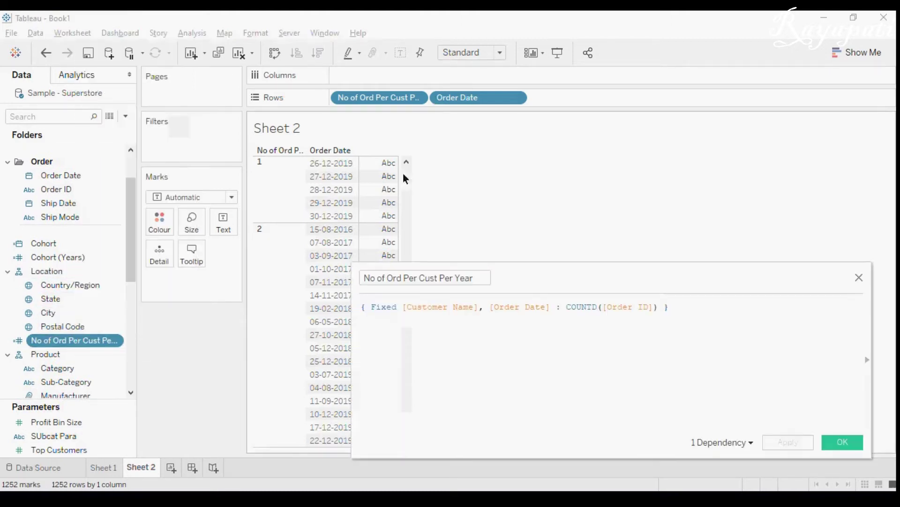
left_click_drag(549, 307, 511, 307)
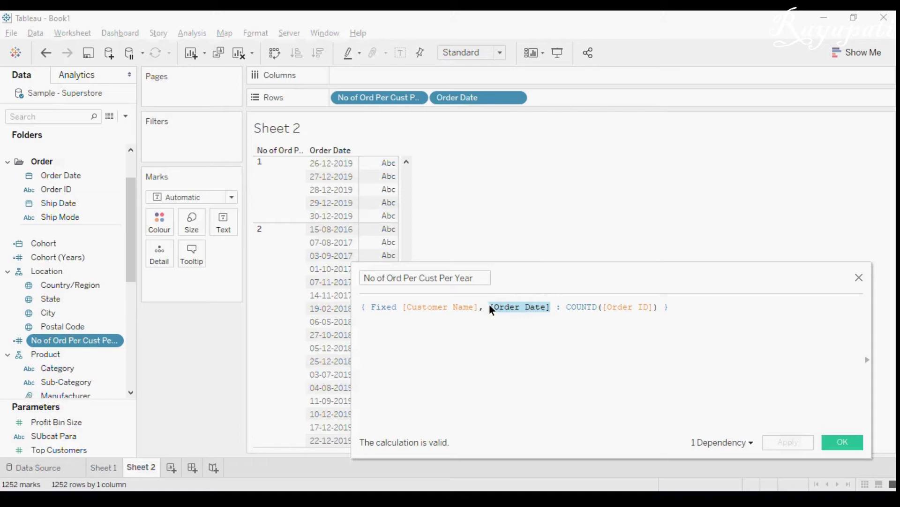
key("End")
left_click(859, 277)
Create a custom date from Order Date that uses Years as a date part, named Order Date (Years).
left_click(61, 175, "ctrl")
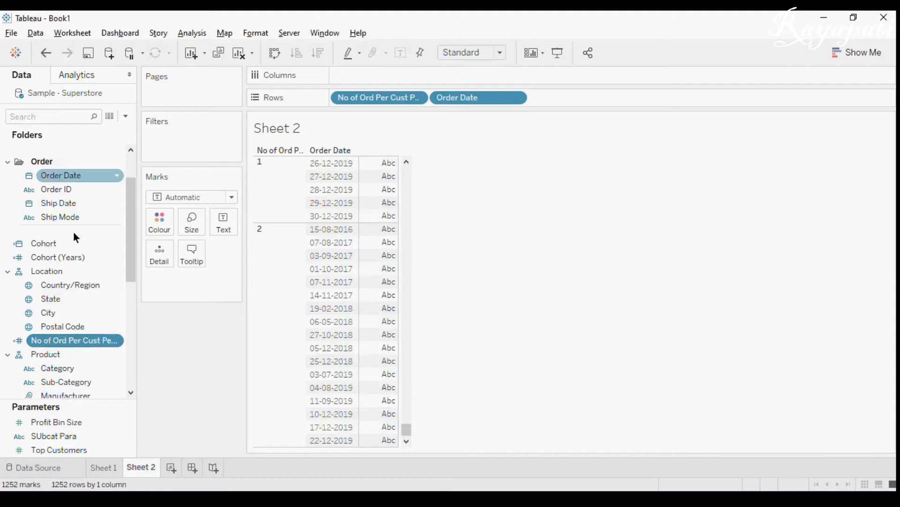
right_click(55, 176)
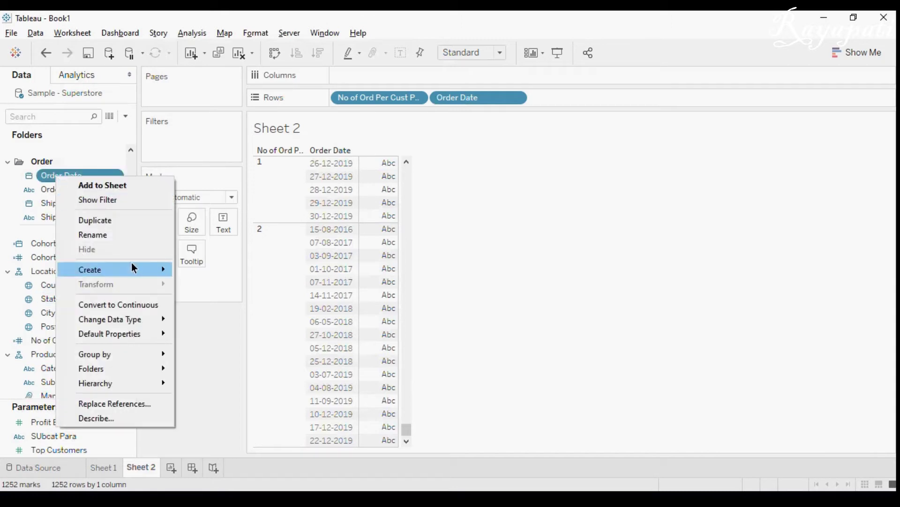
mouse_move(133, 269)
left_click(230, 329)
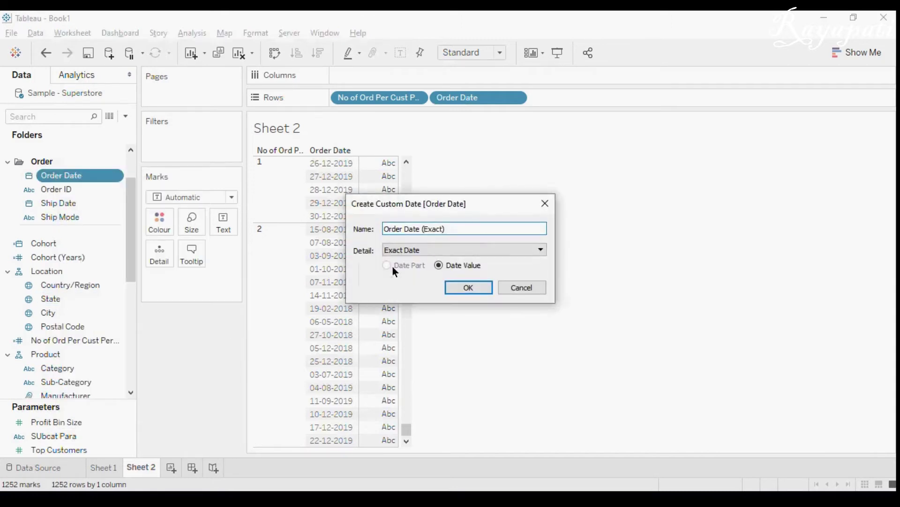
left_click(404, 249)
left_click(406, 269)
left_click(387, 265)
left_click(461, 282)
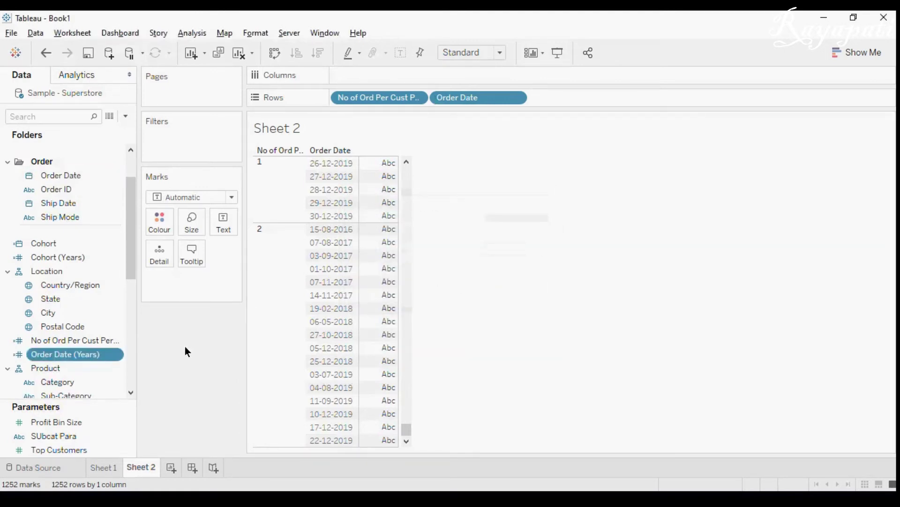
Duplicate No of Ord Per Cust Per Year and replace Order Date with Order Date (Years) in the copy's formula.
right_click(82, 339)
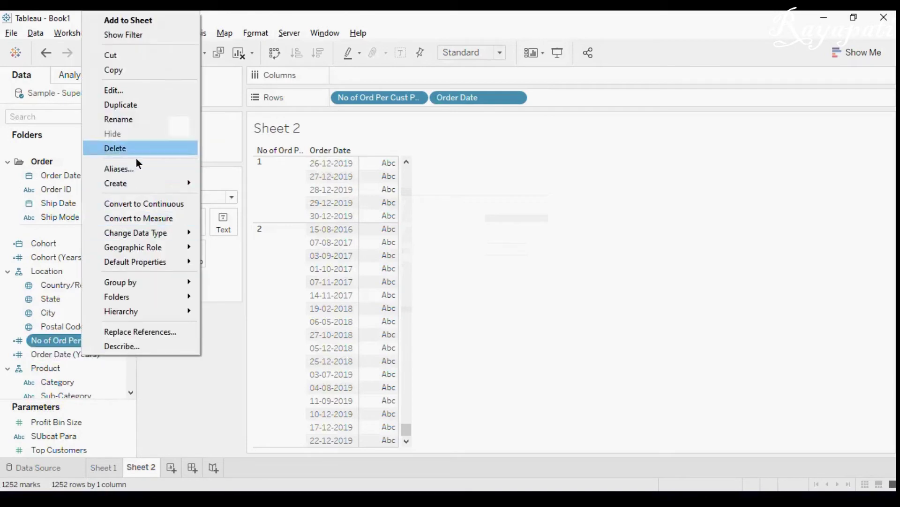
left_click(126, 216)
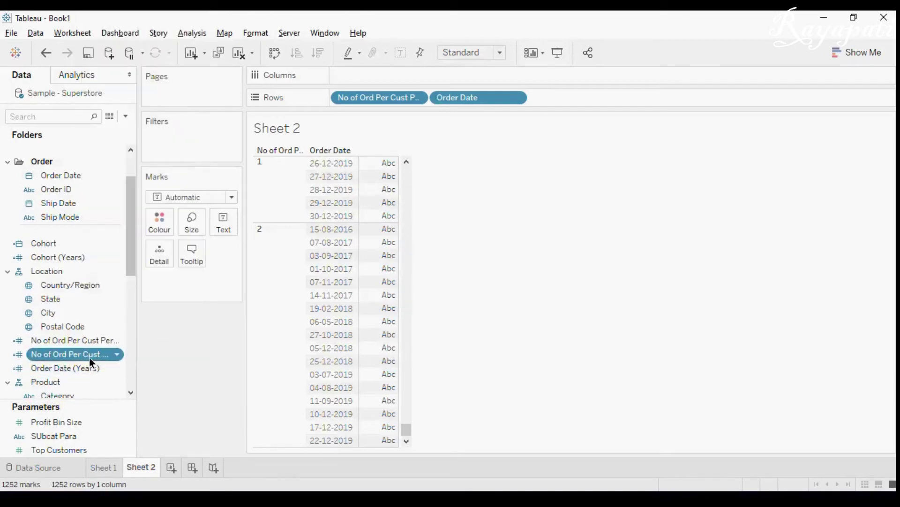
right_click(89, 356)
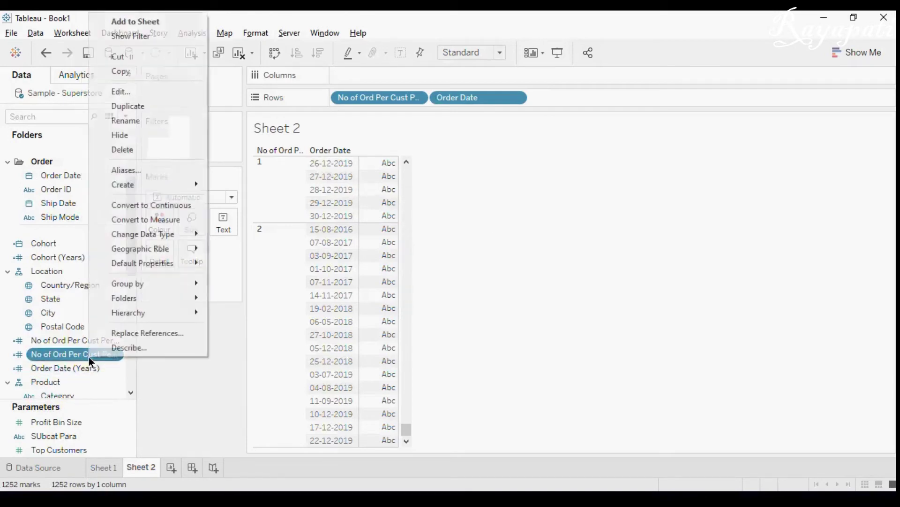
left_click(115, 94)
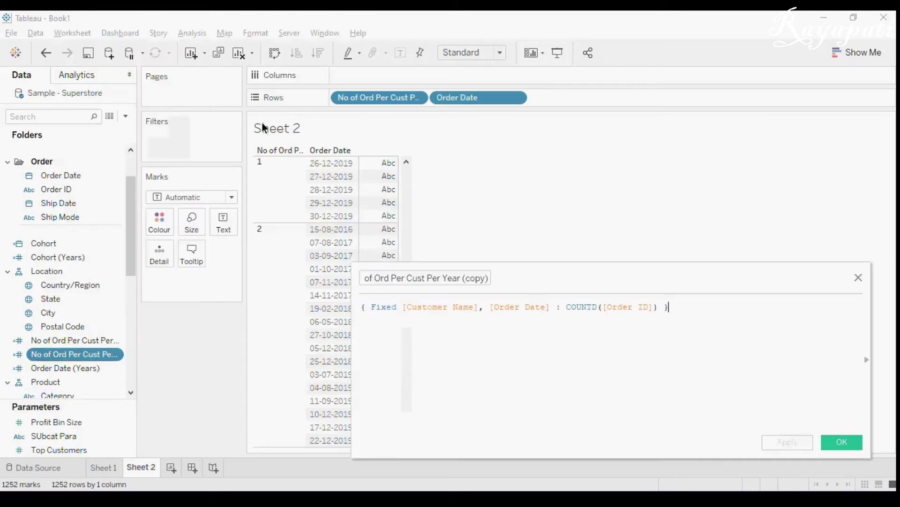
left_click(551, 307)
key("BackSpace")
key("BackSpace")
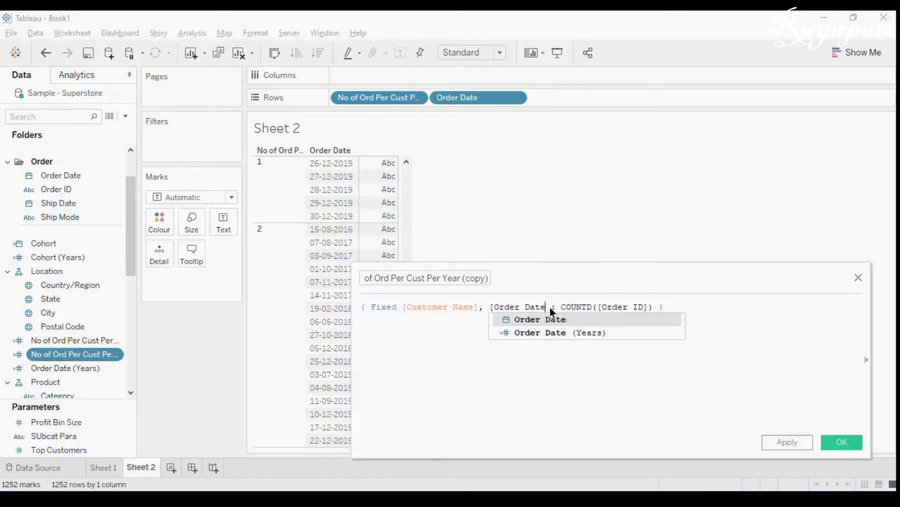
left_click(557, 333)
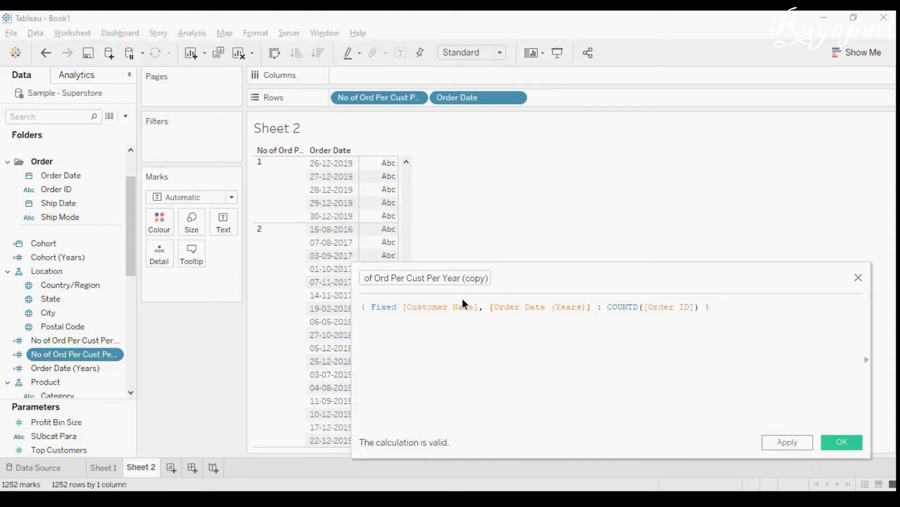
Review the copied formula's fields, rename the calculation "No of Ord Per Cust Per Year Edited" and save it.
left_click_drag(650, 311, 680, 312)
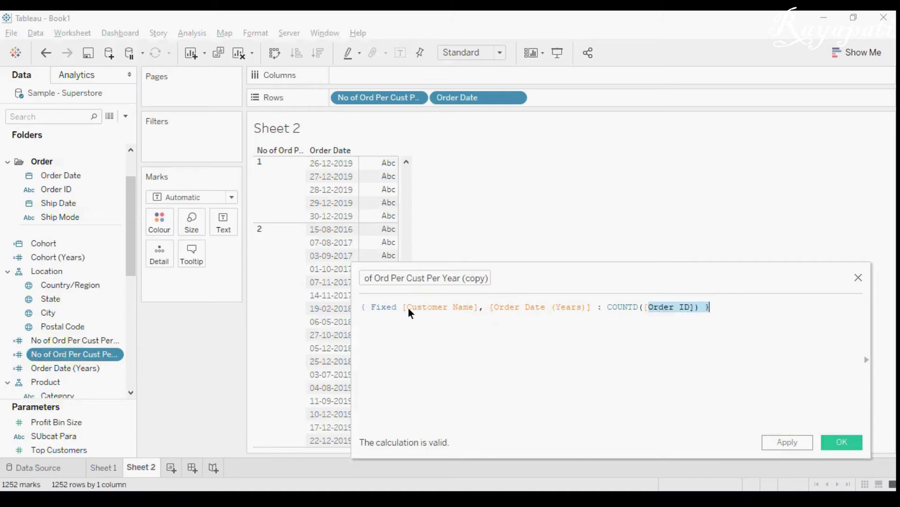
left_click_drag(408, 310, 434, 311)
left_click_drag(490, 308, 533, 308)
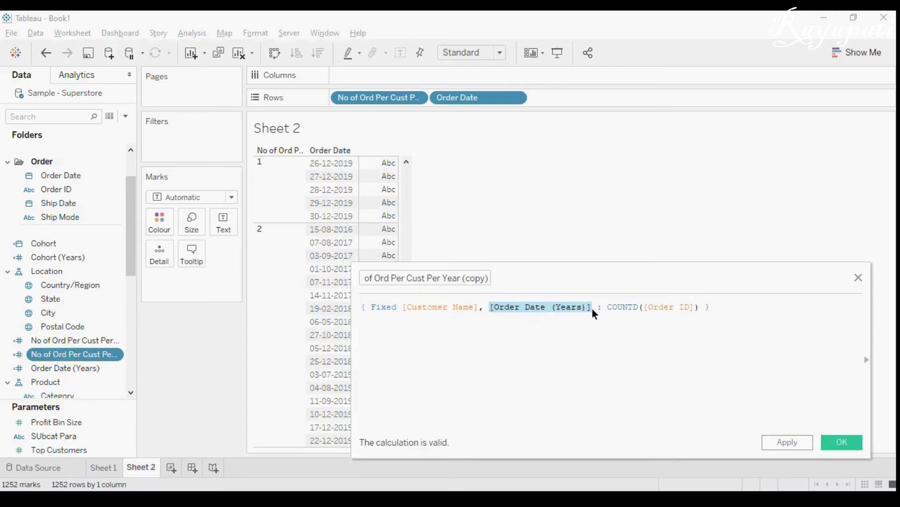
left_click(680, 372)
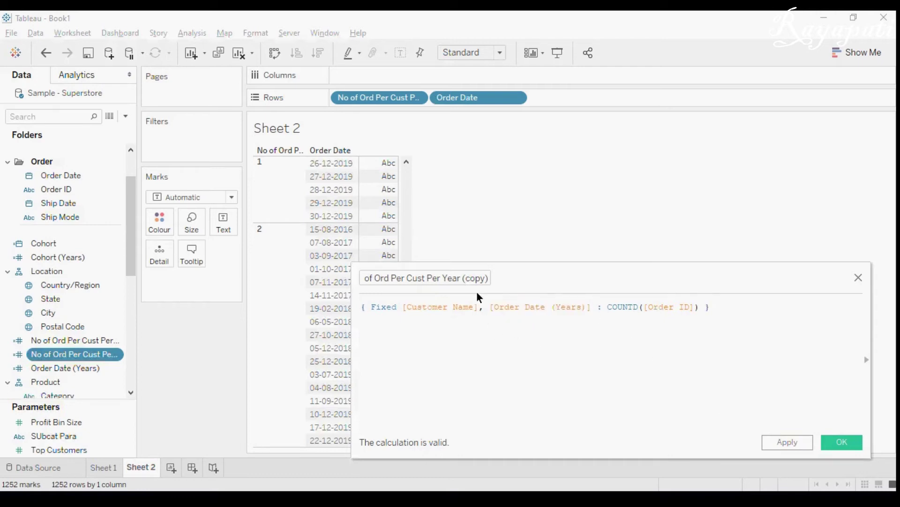
left_click(488, 280)
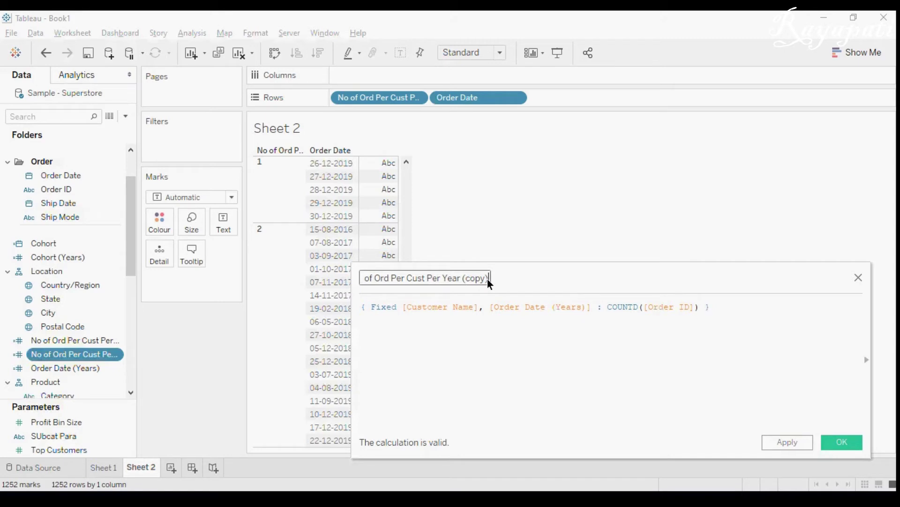
key("BackSpace")
key("BackSpace")
key("BackSpace")
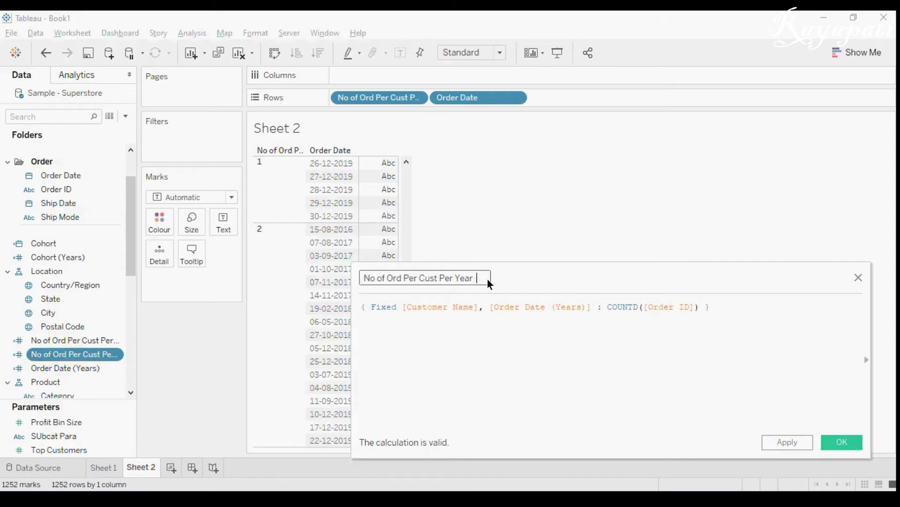
type("Edited")
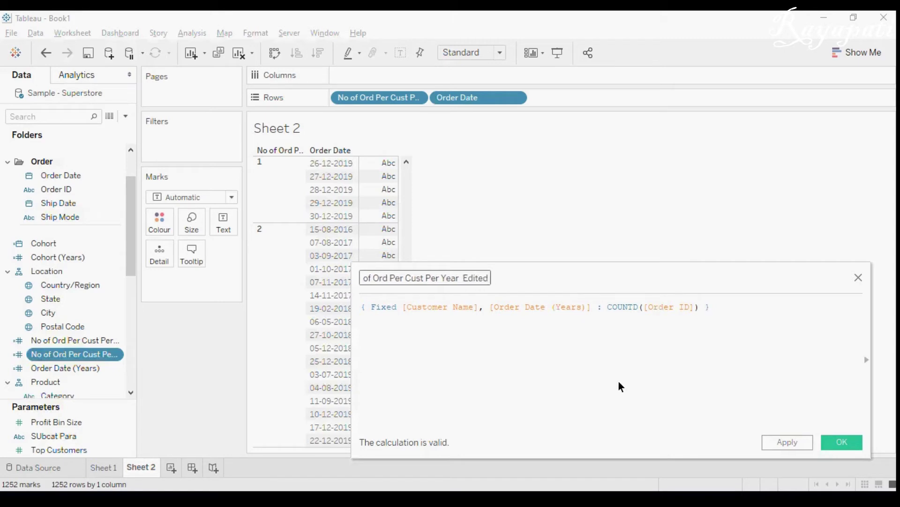
left_click(779, 441)
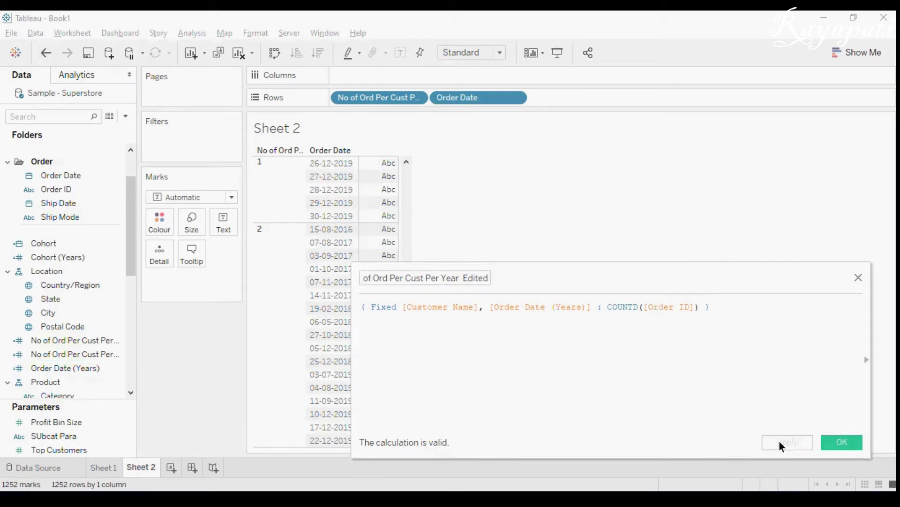
left_click(837, 441)
Replace the original order count on Rows with No of Ord Per Cust Per Year Edited, keeping Order Date on the shelf.
left_click_drag(71, 354, 415, 107)
left_click_drag(461, 274, 463, 369)
left_click_drag(364, 100, 628, 276)
left_click_drag(384, 100, 539, 177)
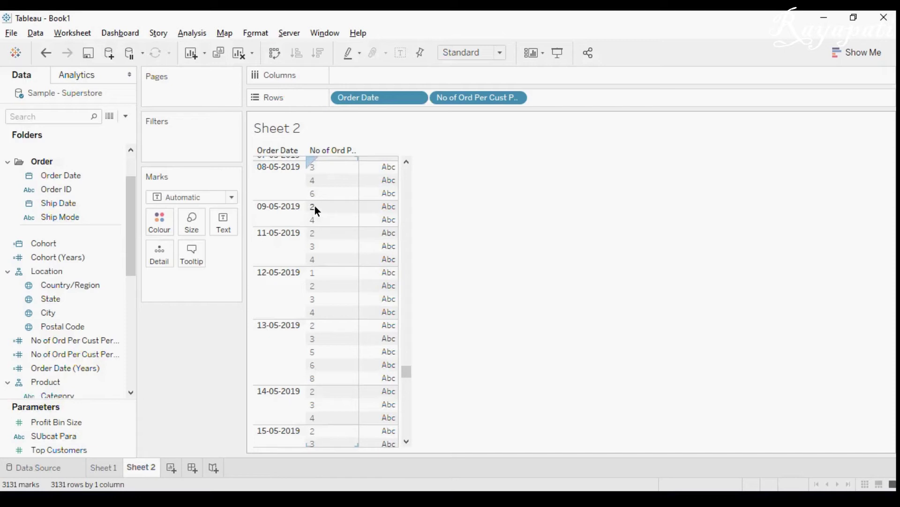
Replace the exact Order Date on Rows with the year of Order Date, placed before the edited order count.
left_click_drag(395, 101, 209, 372)
left_click_drag(51, 179, 491, 97)
left_click_drag(366, 98, 572, 98)
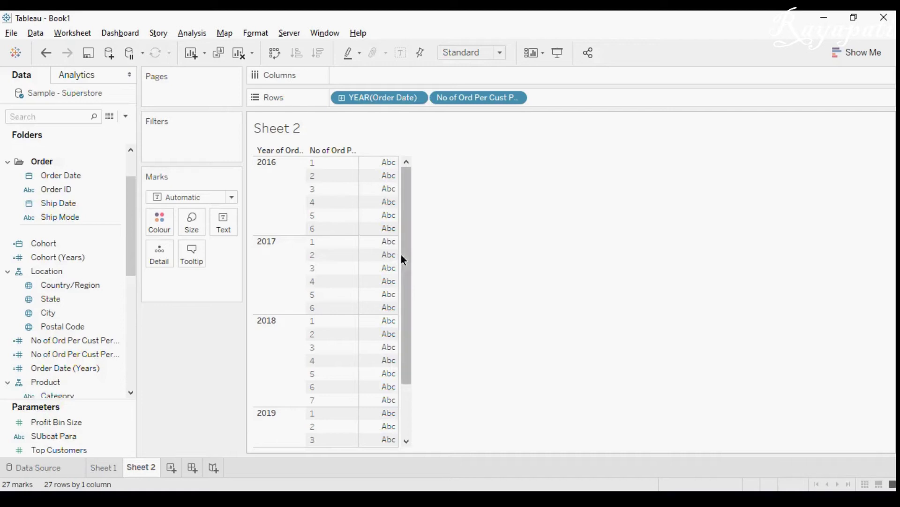
Examine the order counts under each year and check Order Date (Years) in the edited calculation's formula.
left_click_drag(404, 259, 409, 350)
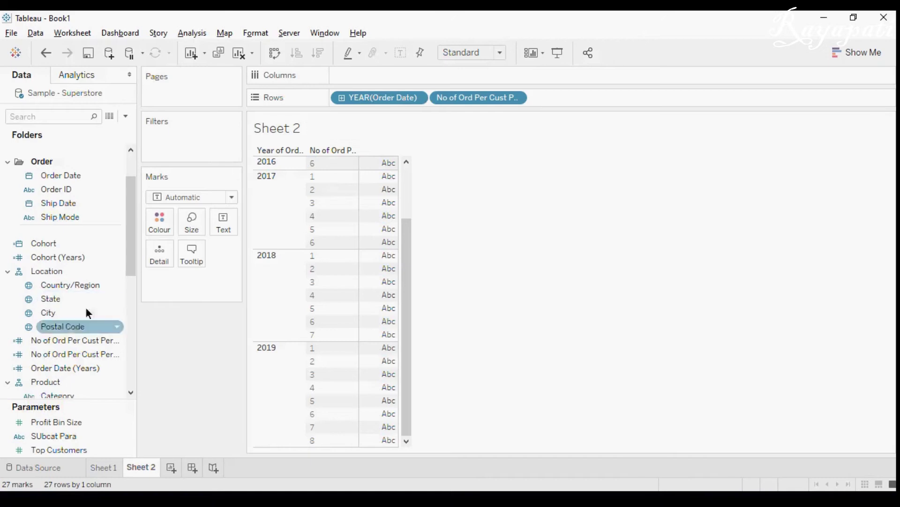
right_click(71, 354)
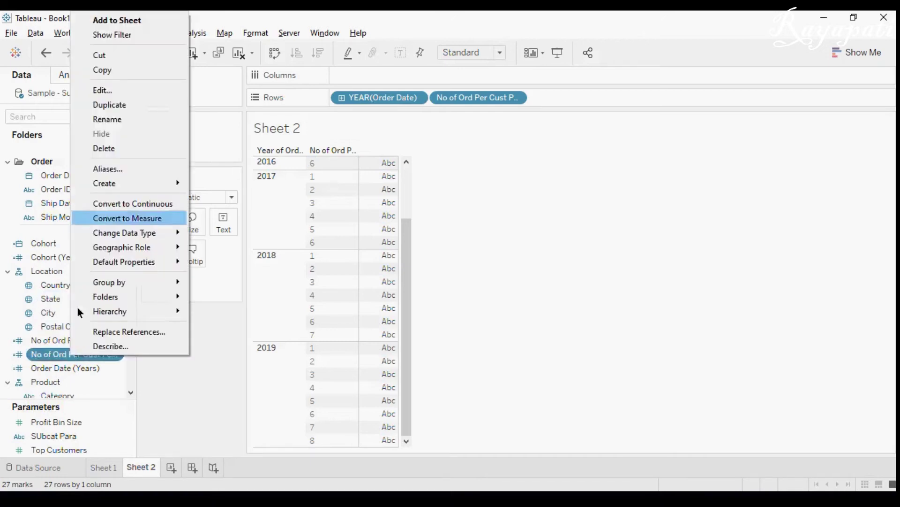
left_click(122, 90)
left_click_drag(492, 308, 592, 306)
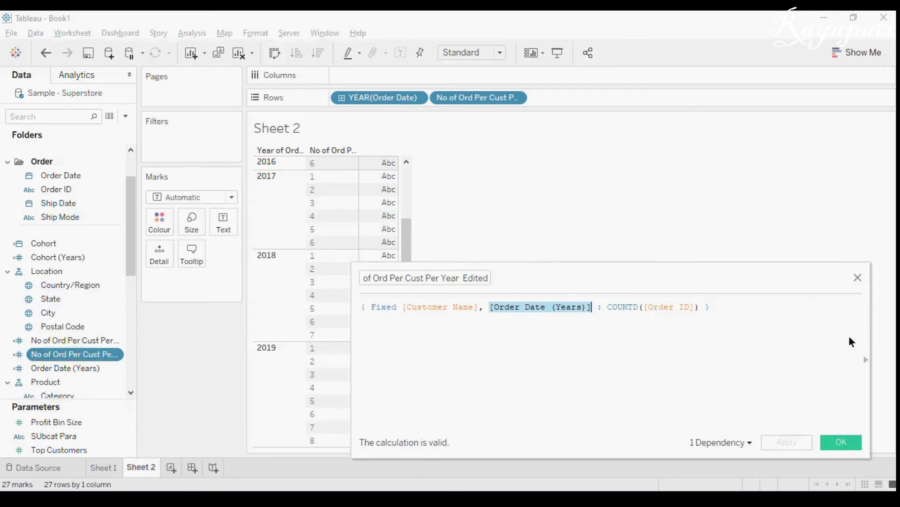
left_click(859, 277)
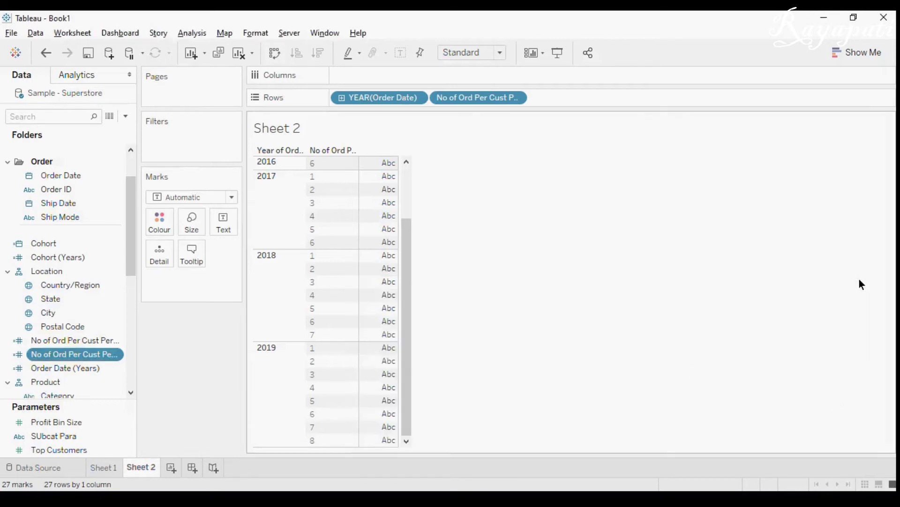
Leave only the edited order count on Columns and put Customer Name on Rows as a distinct count.
left_click_drag(356, 102, 372, 75)
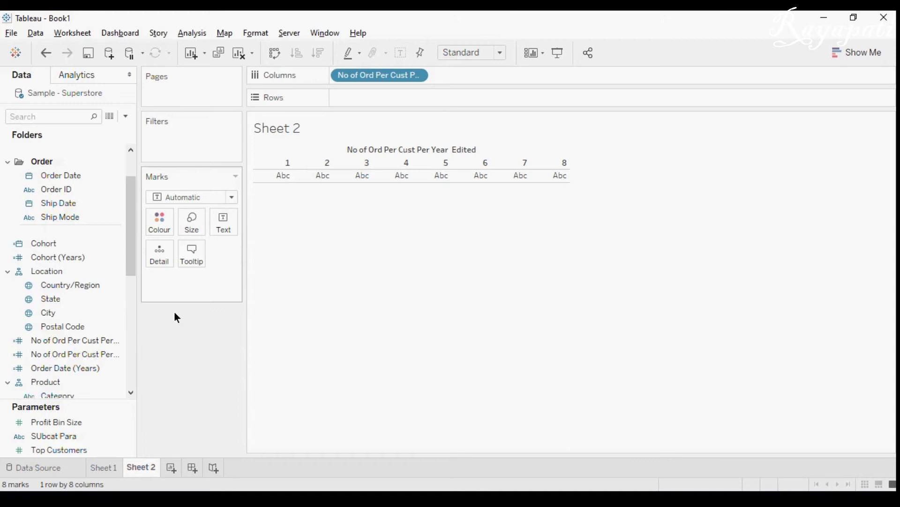
left_click_drag(131, 217, 108, 141)
left_click_drag(71, 164, 377, 96)
left_click(412, 98)
mouse_move(403, 289)
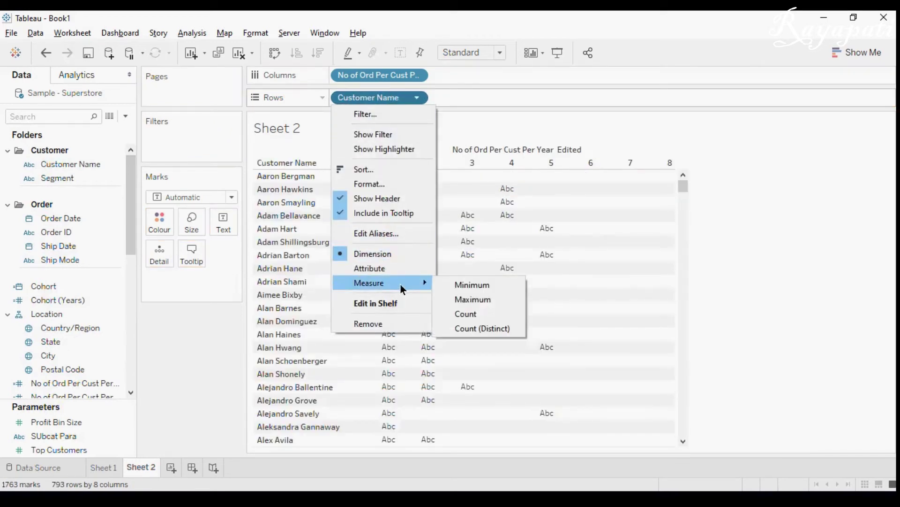
left_click(475, 327)
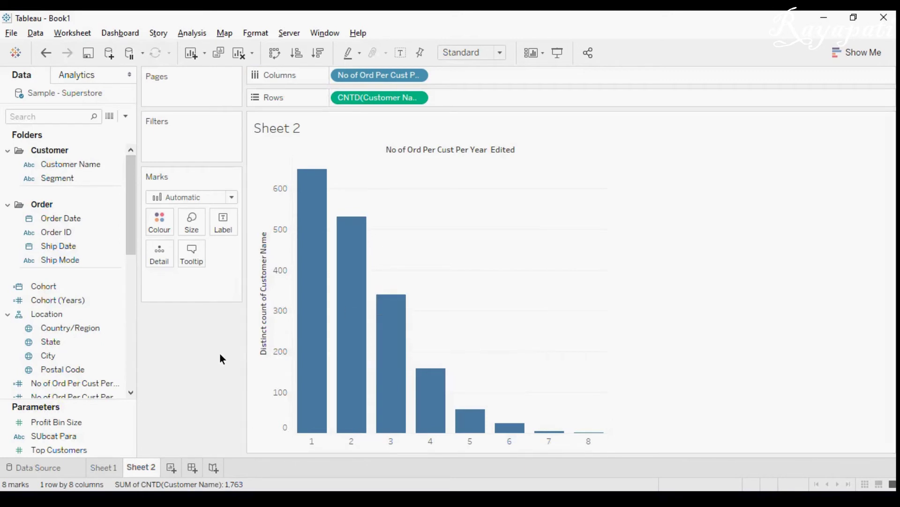
Colour the bars by Cohort (Years).
left_click(80, 289)
left_click(65, 298)
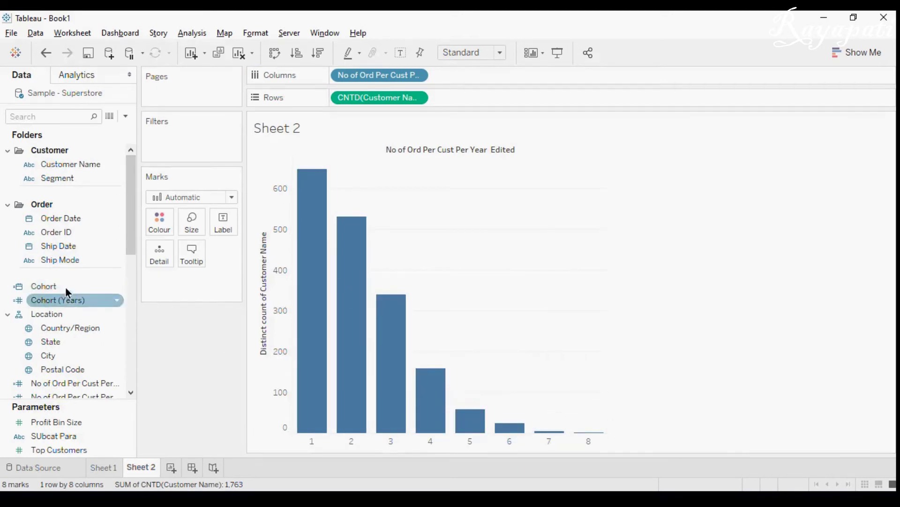
left_click_drag(66, 300, 156, 221)
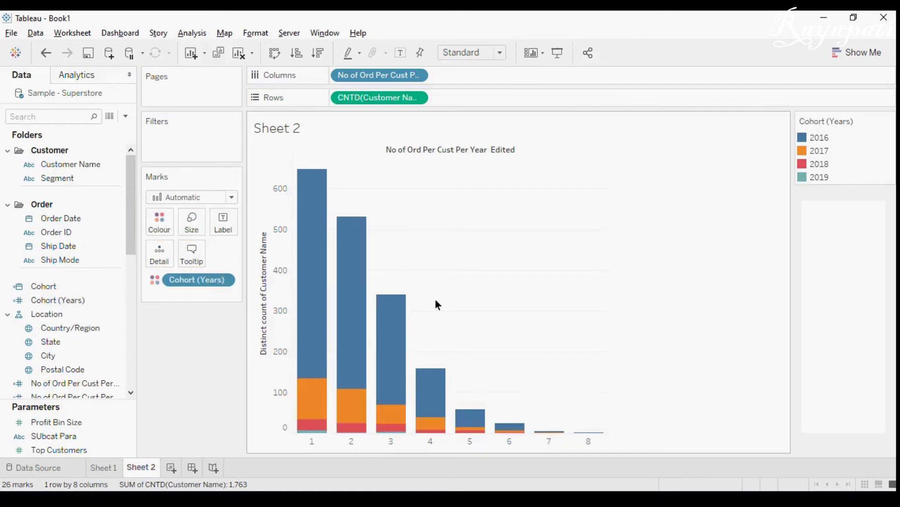
Show a filter for the year of Order Date and keep only 2019 selected.
left_click(49, 222)
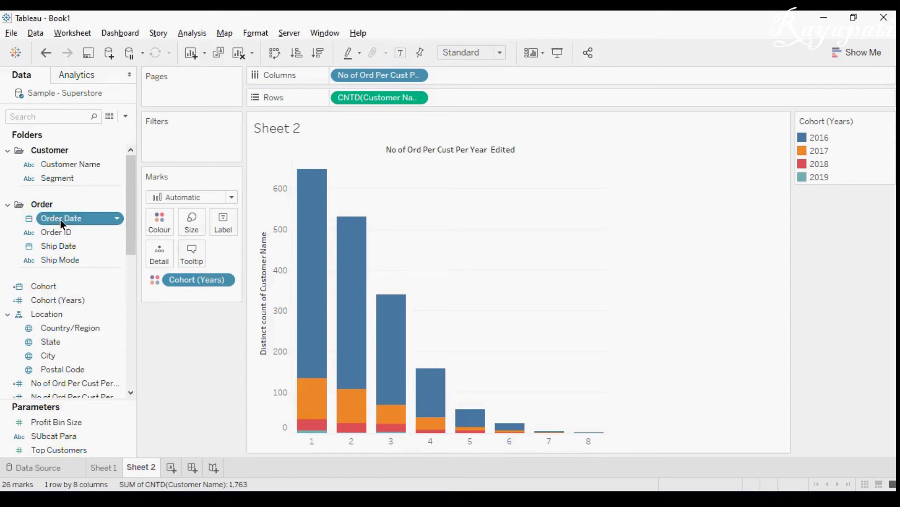
right_click(61, 219)
left_click(106, 244)
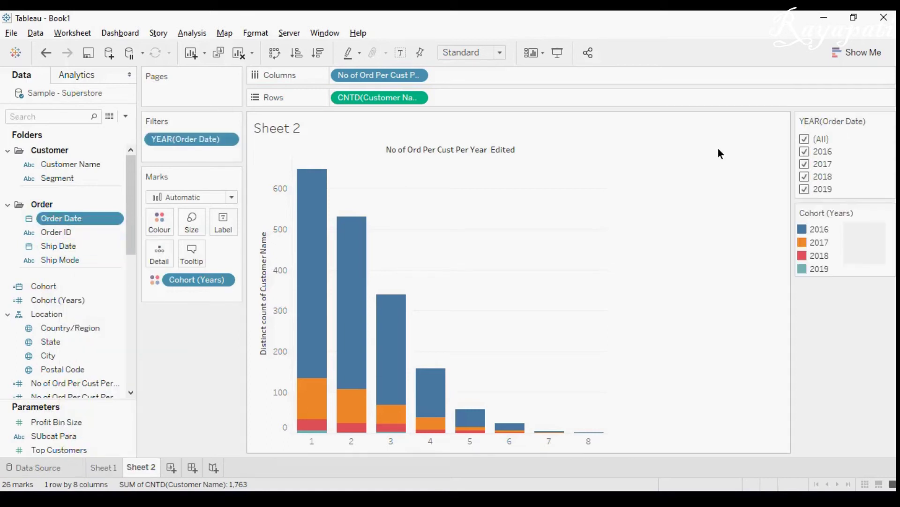
left_click(804, 139)
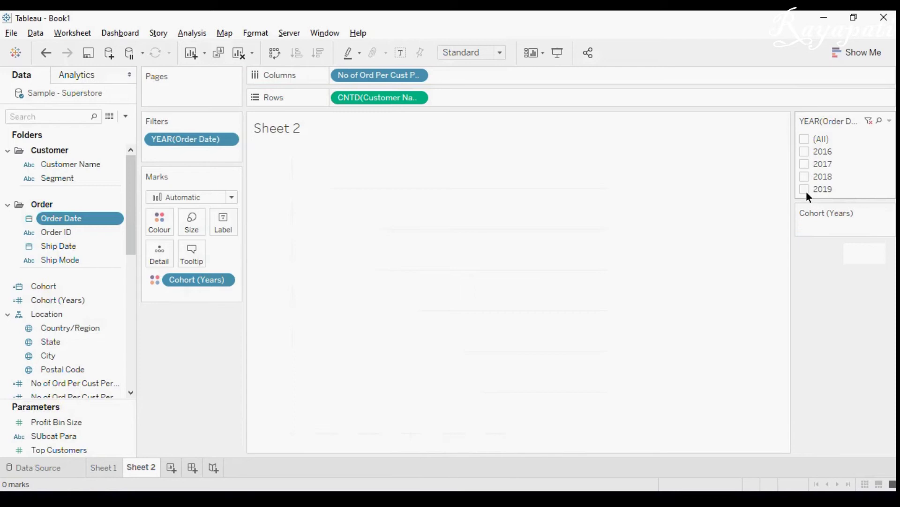
left_click(805, 189)
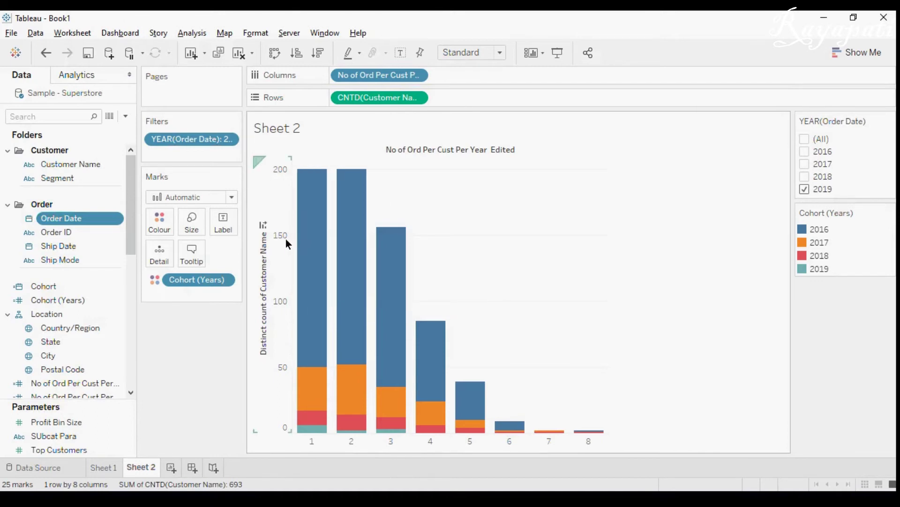
Change the chart's mark type to Line.
mouse_move(280, 284)
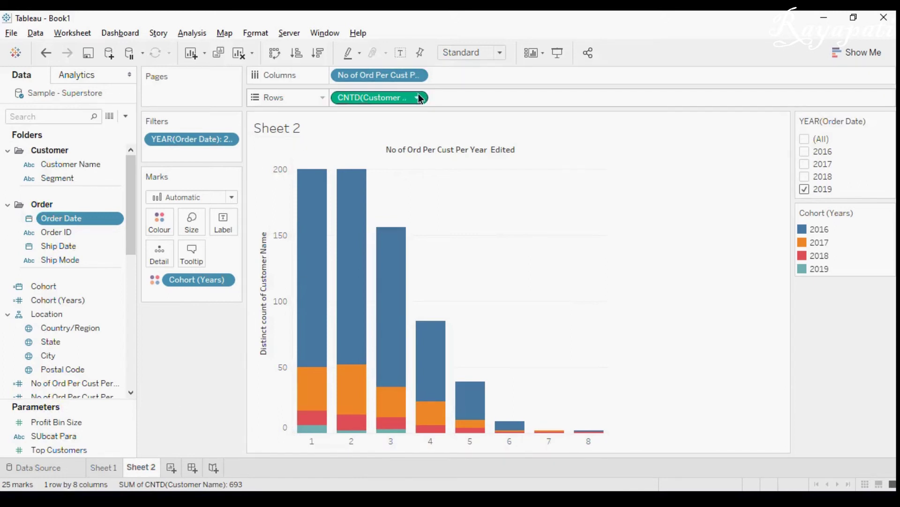
left_click(231, 196)
left_click(200, 241)
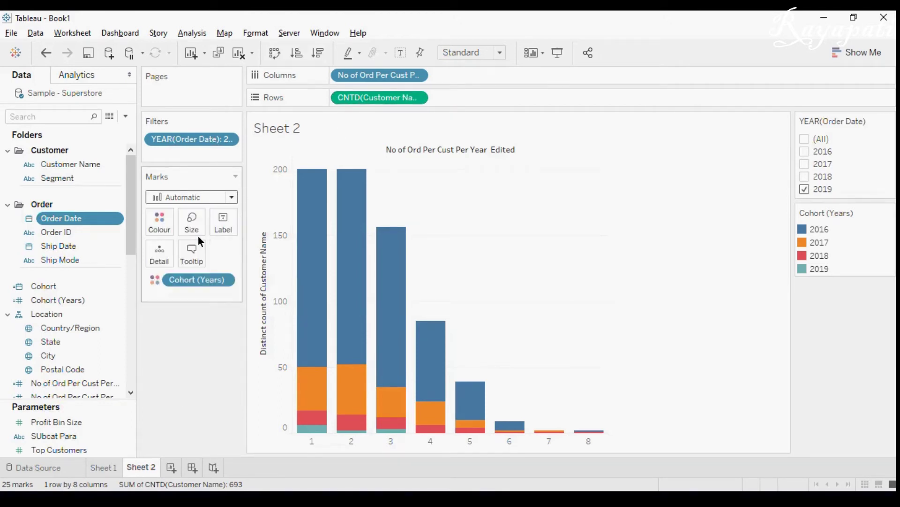
Add a Running Total table calculation to the distinct customer count, computed using the specific dimension No of Ord Per Cust Per Year Edited.
left_click(417, 98)
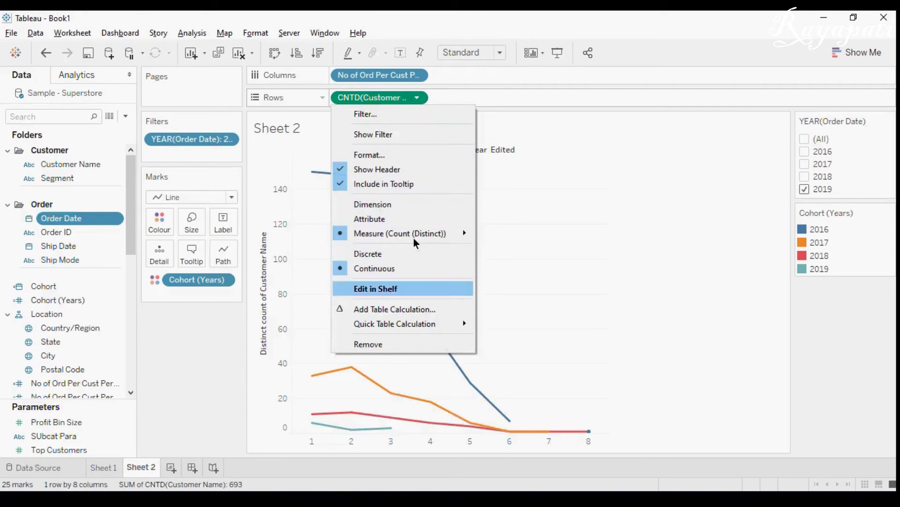
left_click(409, 310)
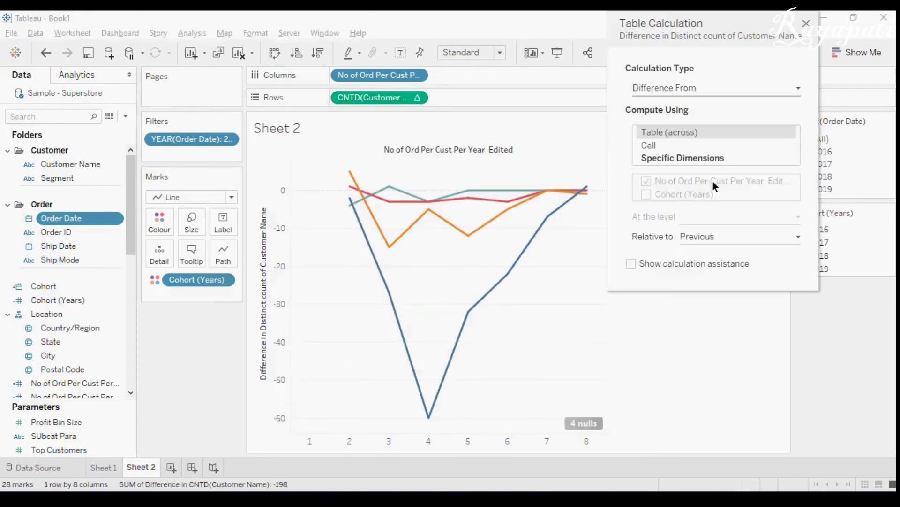
left_click(674, 87)
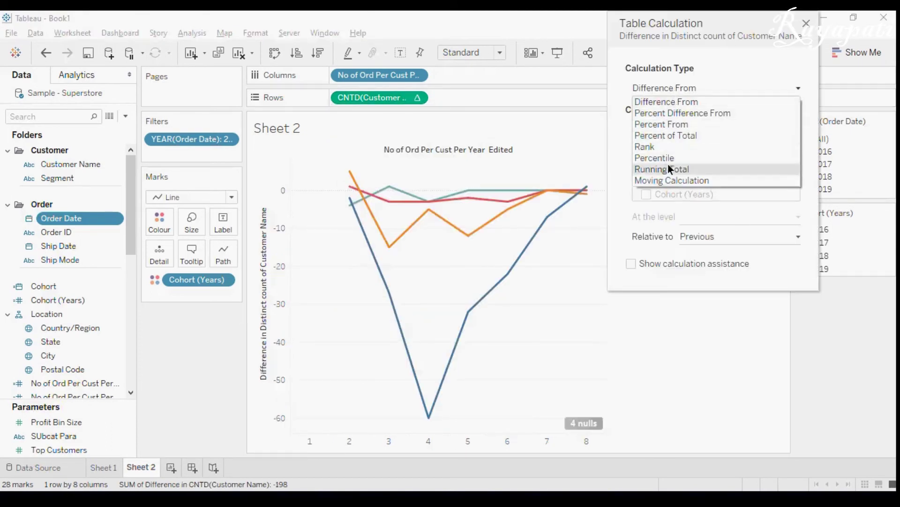
left_click(667, 168)
left_click(668, 179)
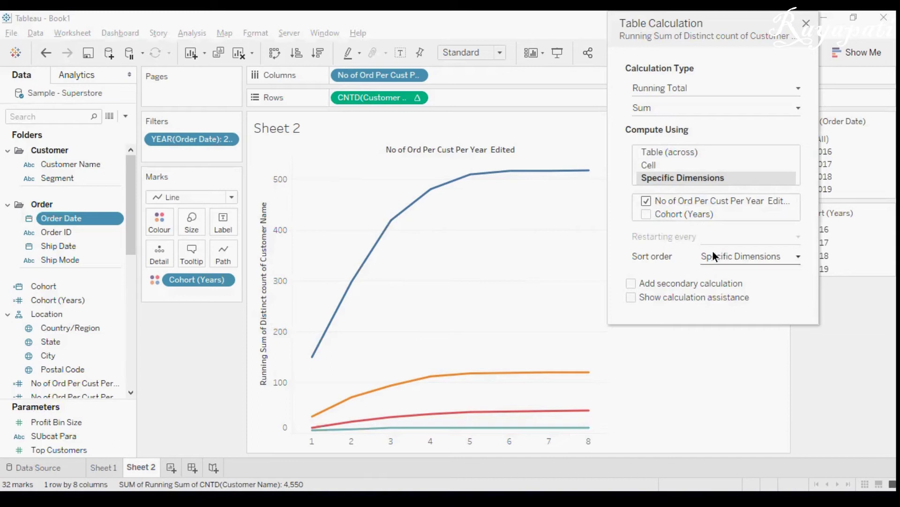
Switch to the browser and examine the first point of the 2011 cohort line in the reference chart, then return to Tableau.
left_click(727, 256)
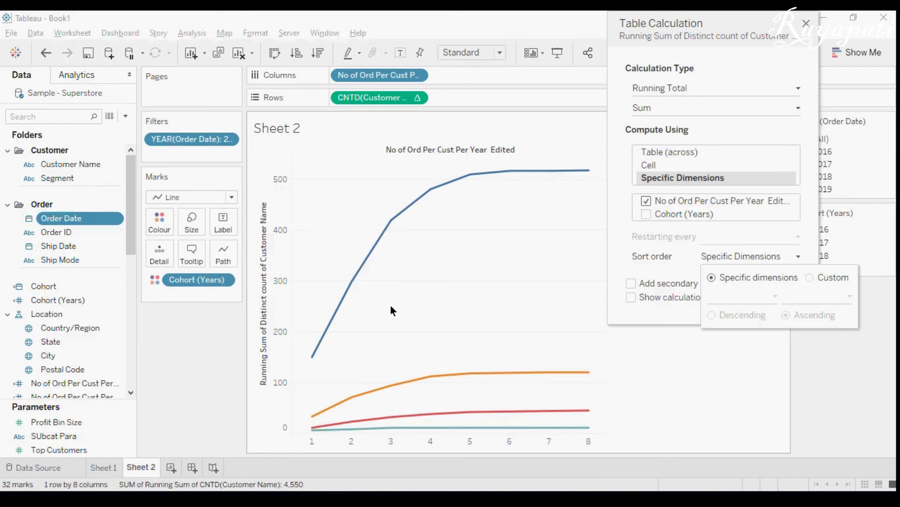
key("alt+Tab")
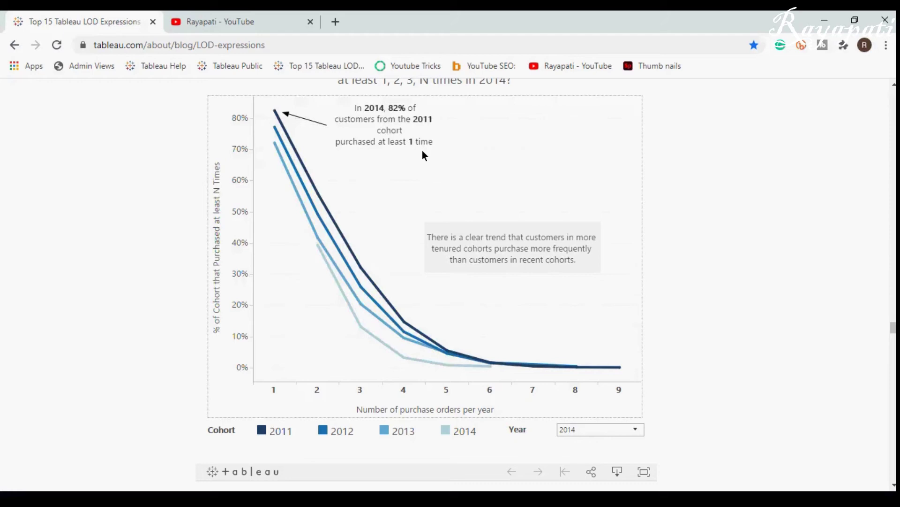
mouse_move(277, 118)
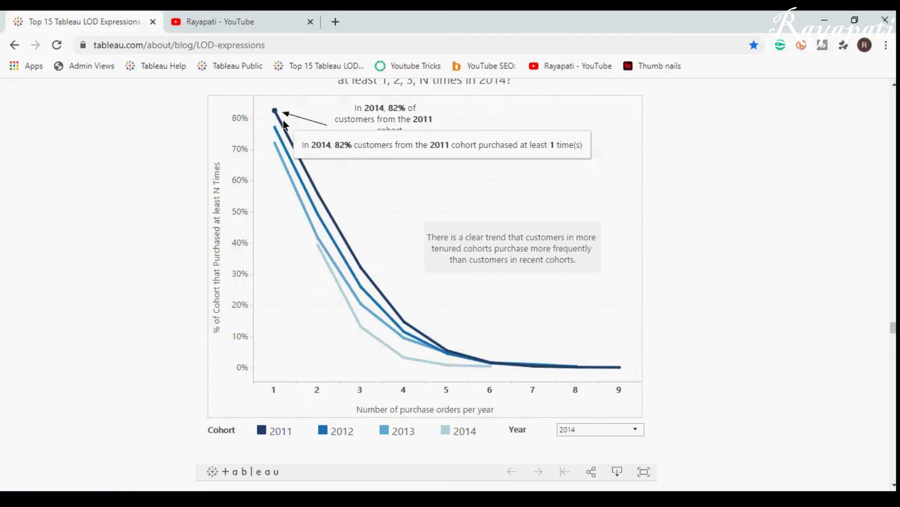
key("alt+Tab")
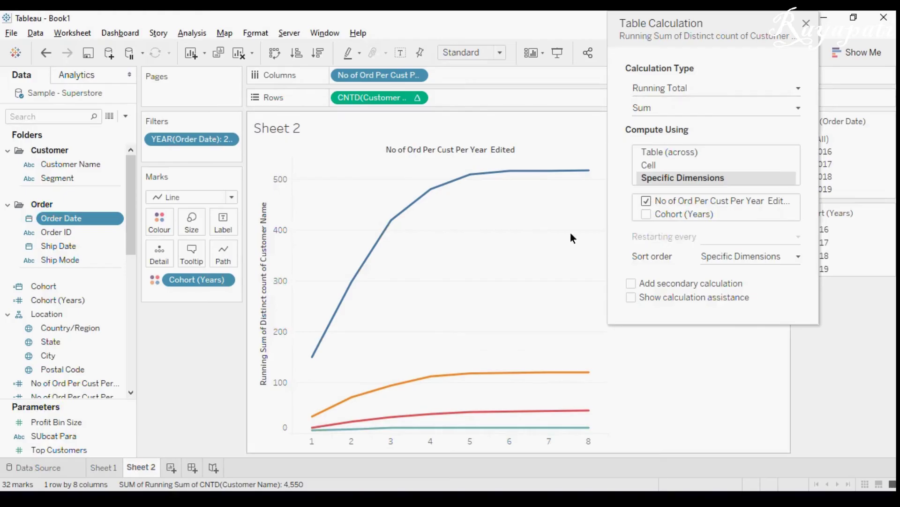
Give the running total a custom sort order by the average of No of Ord Per Cust Per Year Edited, descending.
left_click(728, 255)
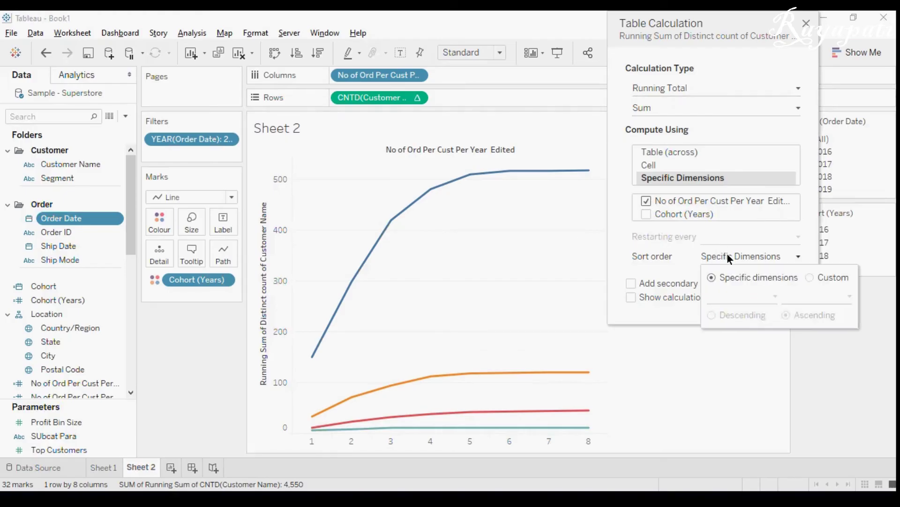
left_click(806, 278)
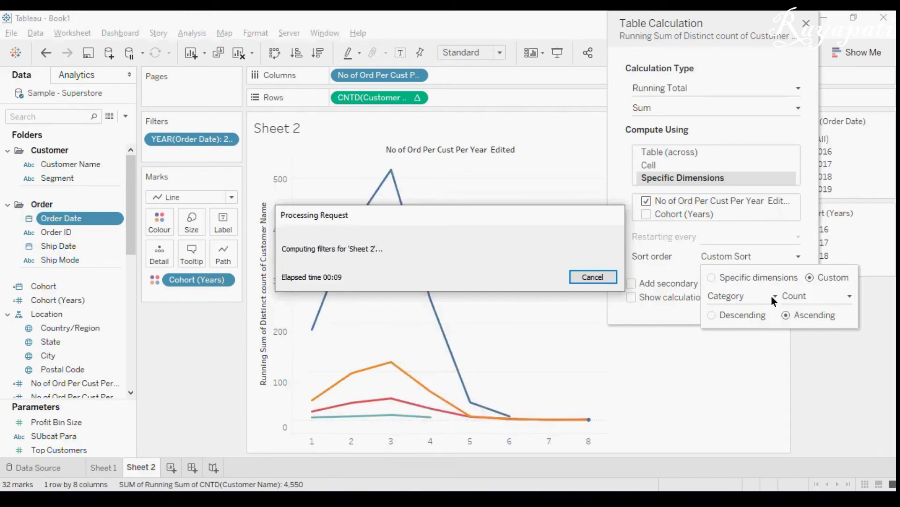
left_click(774, 296)
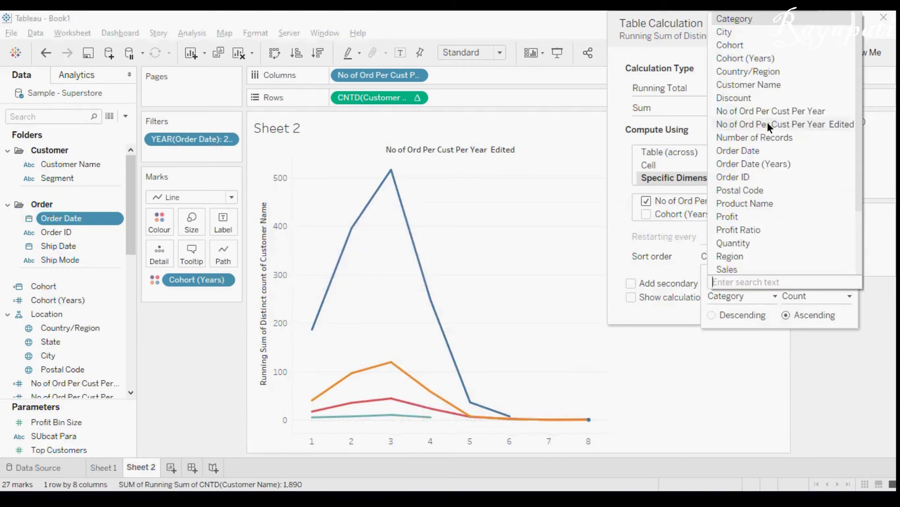
left_click(792, 130)
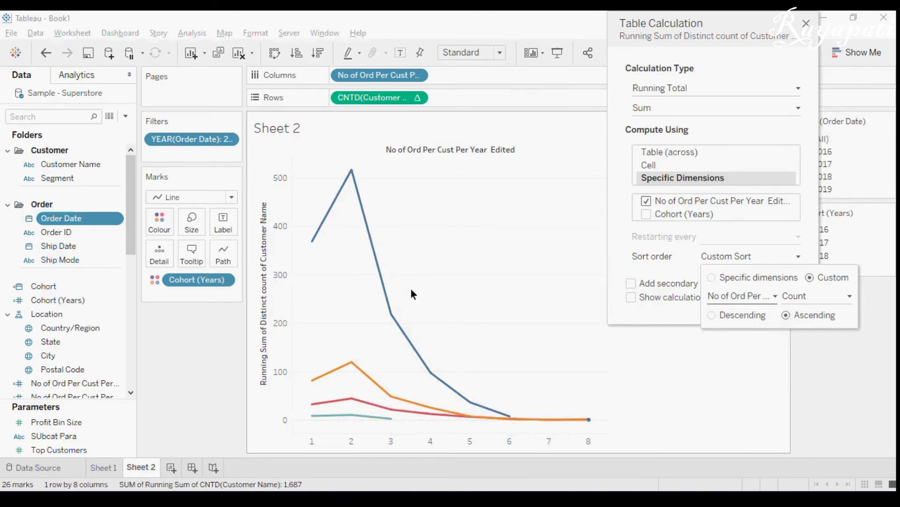
left_click(814, 297)
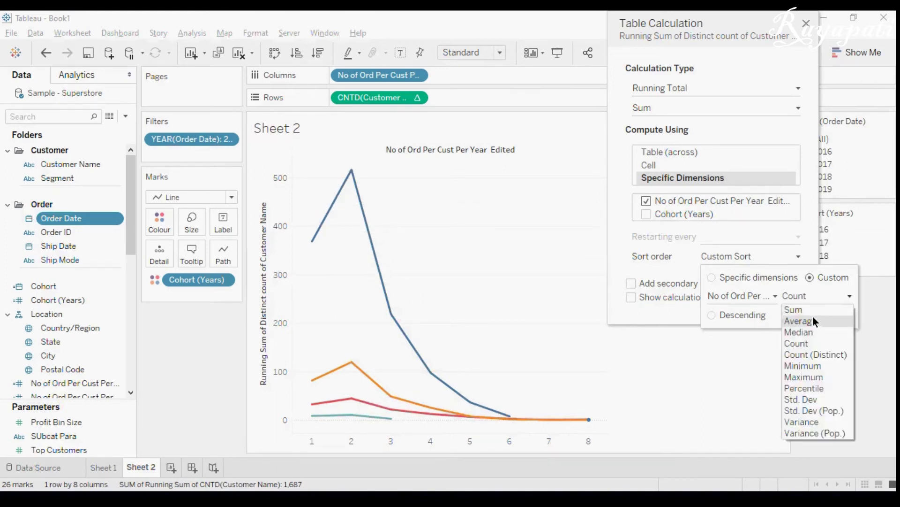
key("Escape")
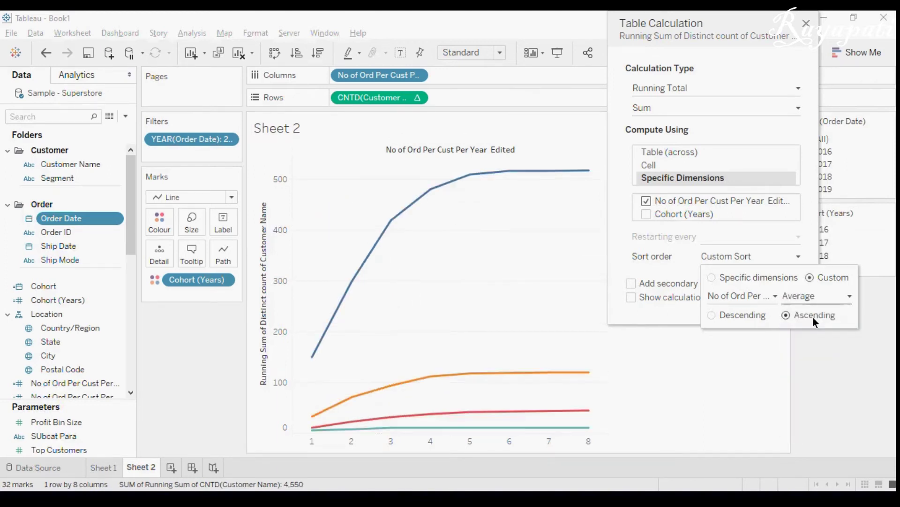
left_click(714, 316)
mouse_move(312, 169)
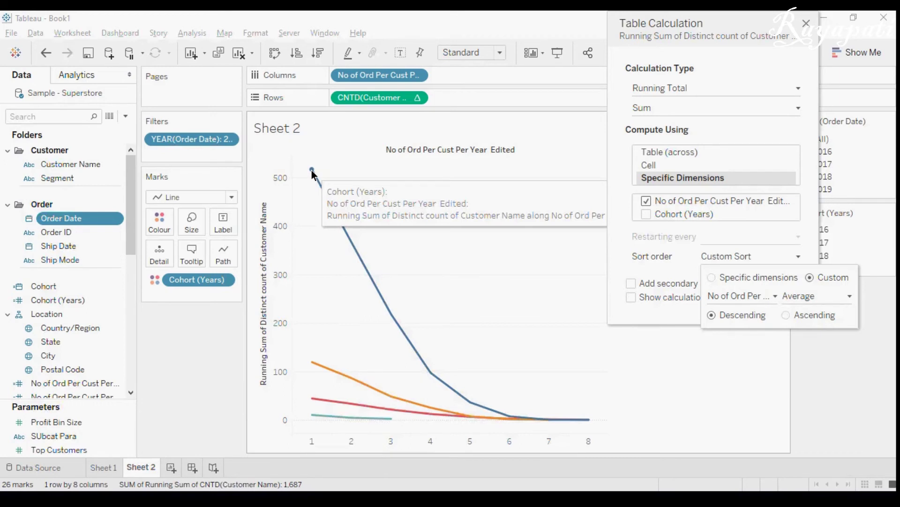
left_click(759, 409)
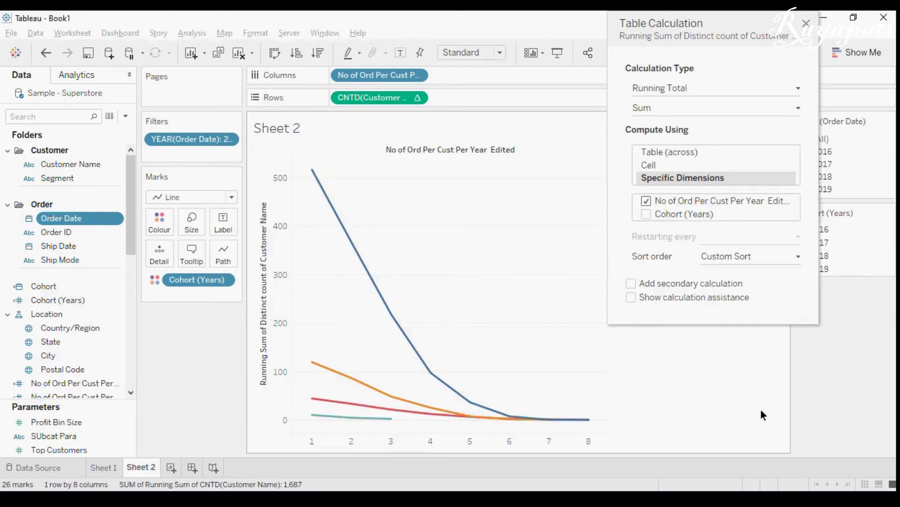
left_click(806, 23)
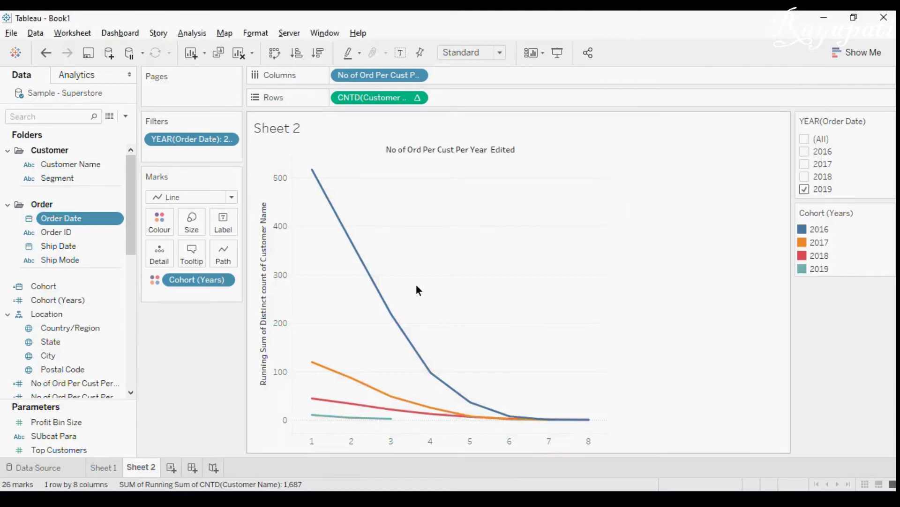
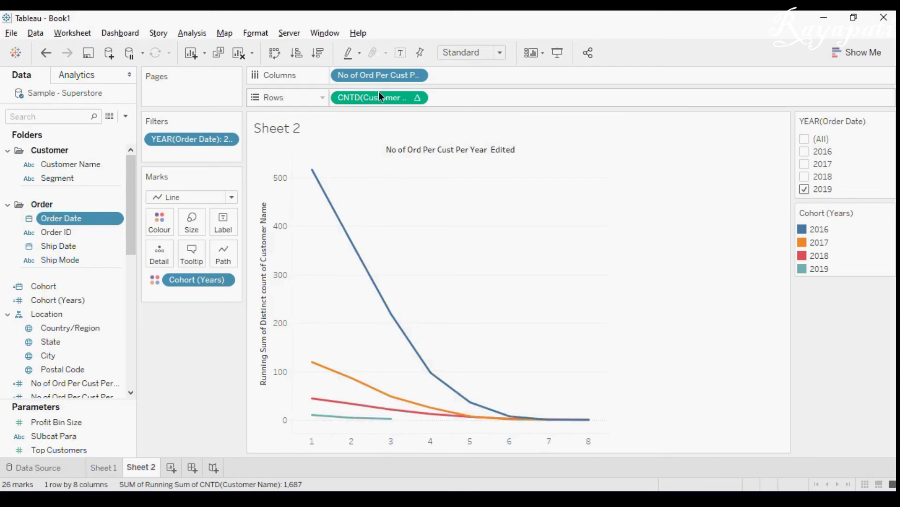
Save the running total on Rows as a calculated field named Run Tot.
left_click_drag(377, 97, 61, 310)
type("Run Tot")
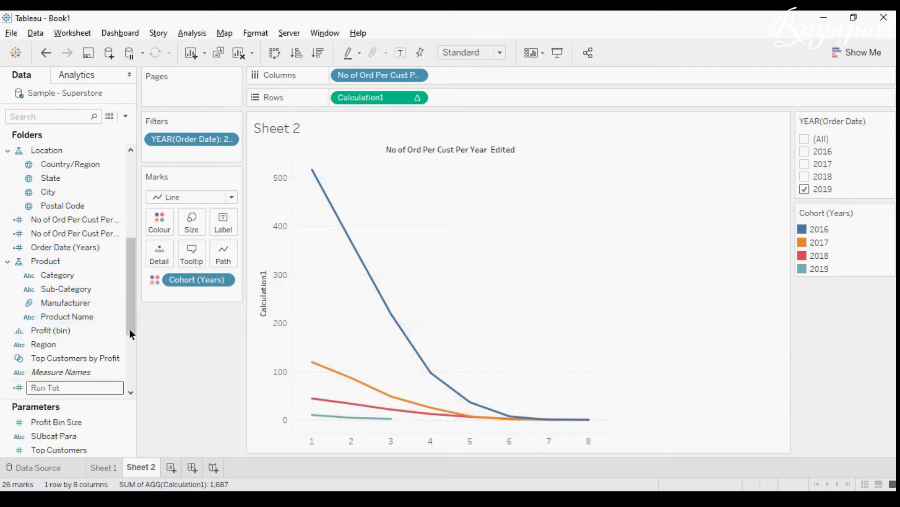
key("Return")
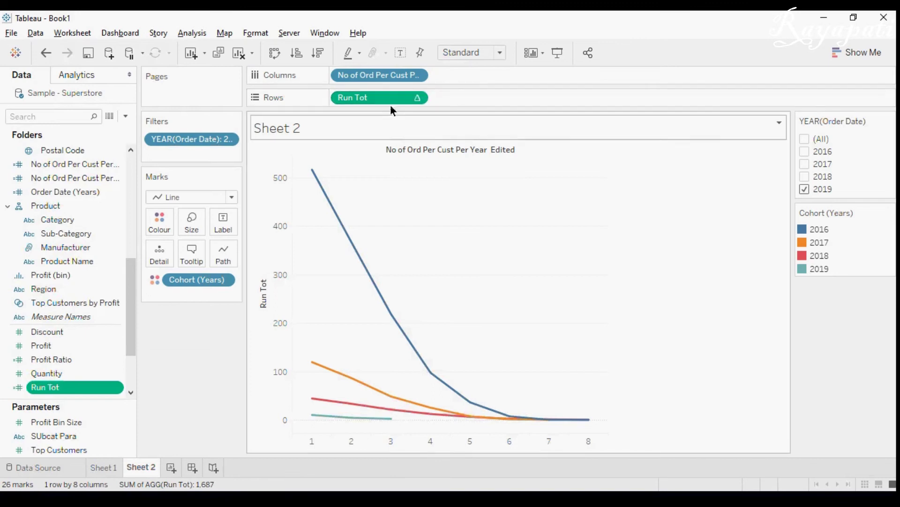
Create a calculated field that starts with [Run Tot] divided by an opening curly brace.
left_click(190, 34)
left_click(276, 300)
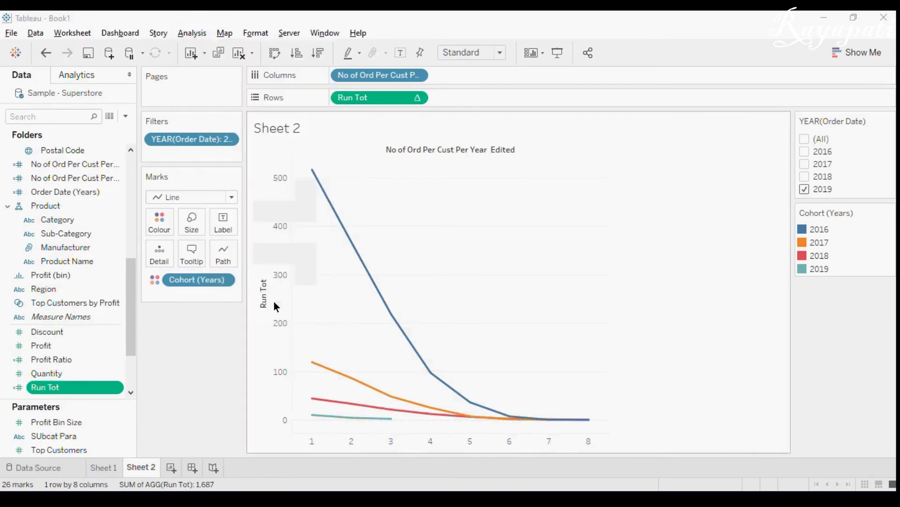
left_click_drag(66, 392, 450, 316)
type("/")
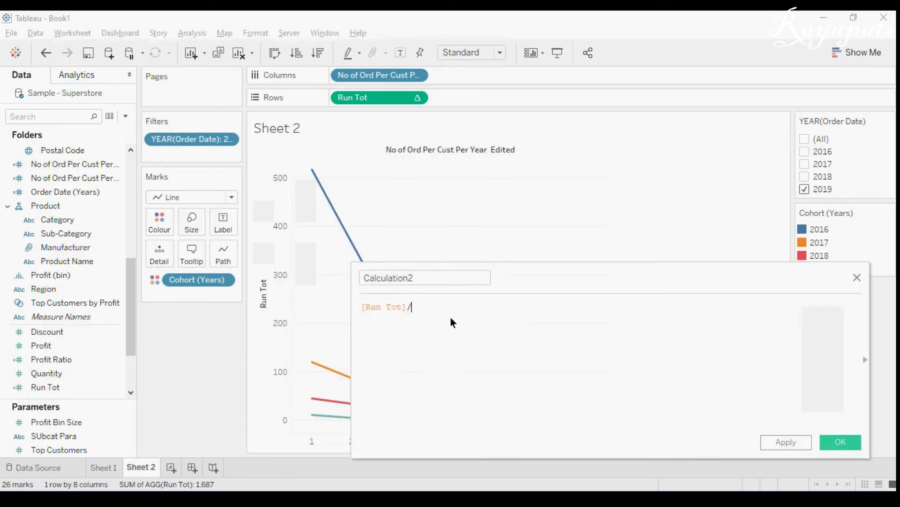
type(" (")
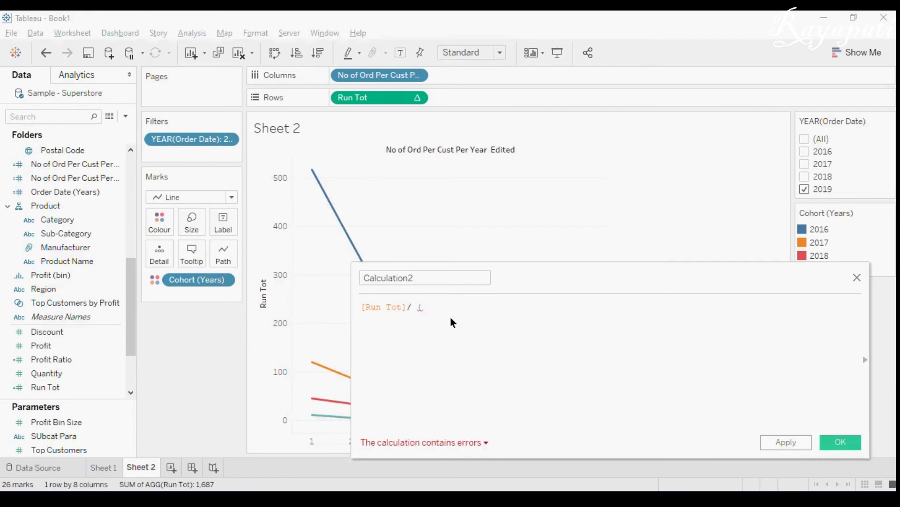
Extend the divisor of the new calculation with FIXED [Cohort (Years)] after the opening curly brace.
left_click_drag(676, 281, 221, 344)
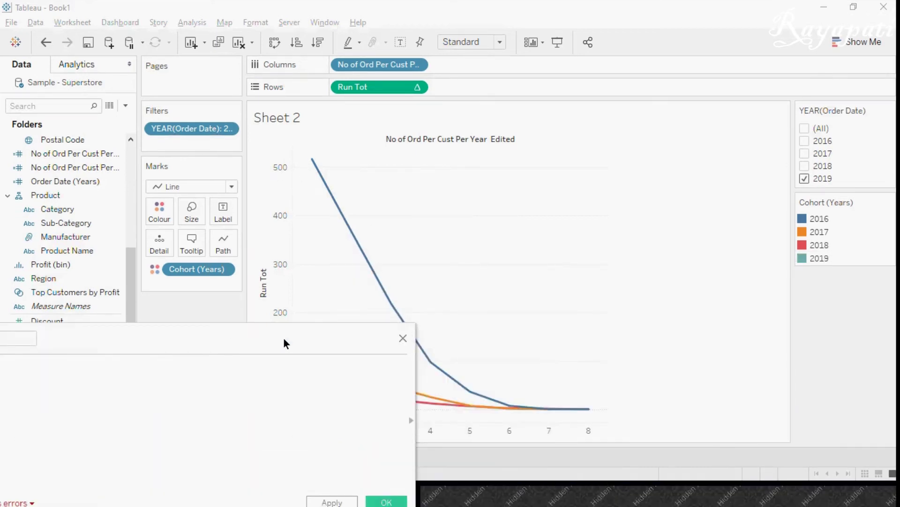
mouse_move(308, 166)
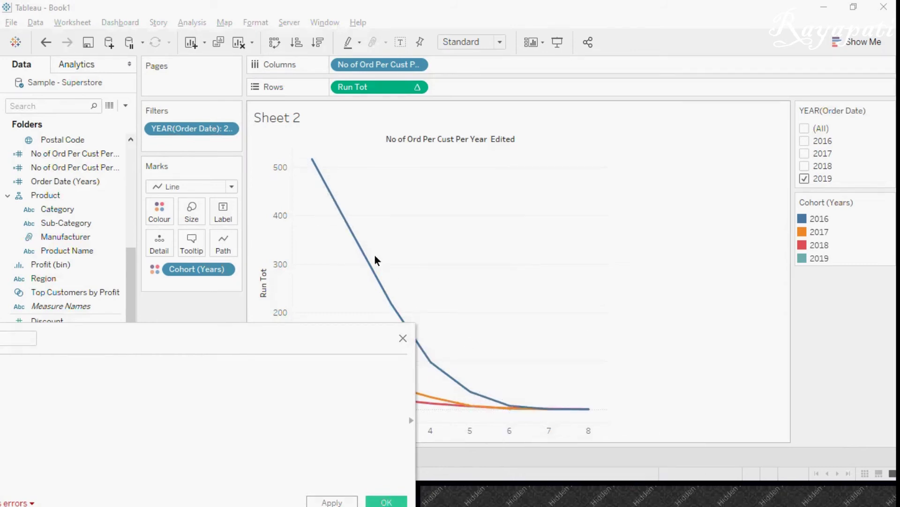
left_click_drag(245, 341, 273, 341)
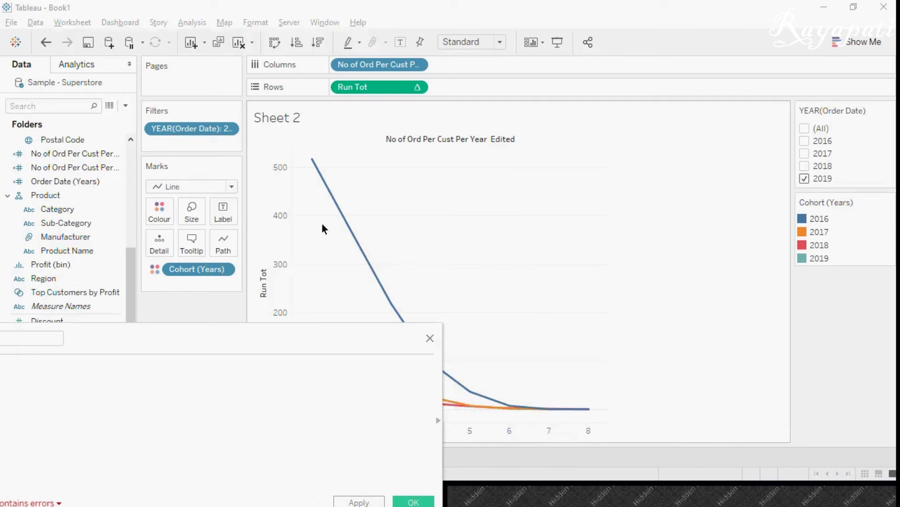
left_click_drag(290, 359, 671, 317)
left_click(379, 345)
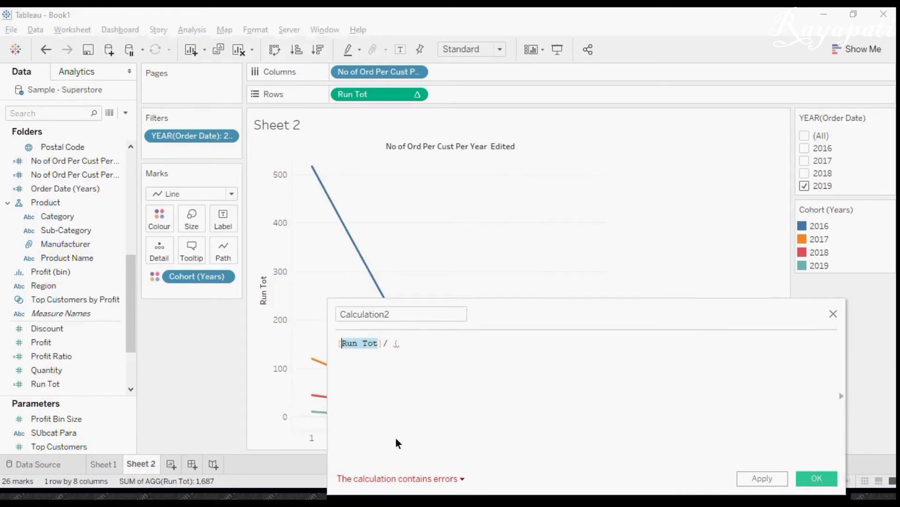
left_click(406, 343)
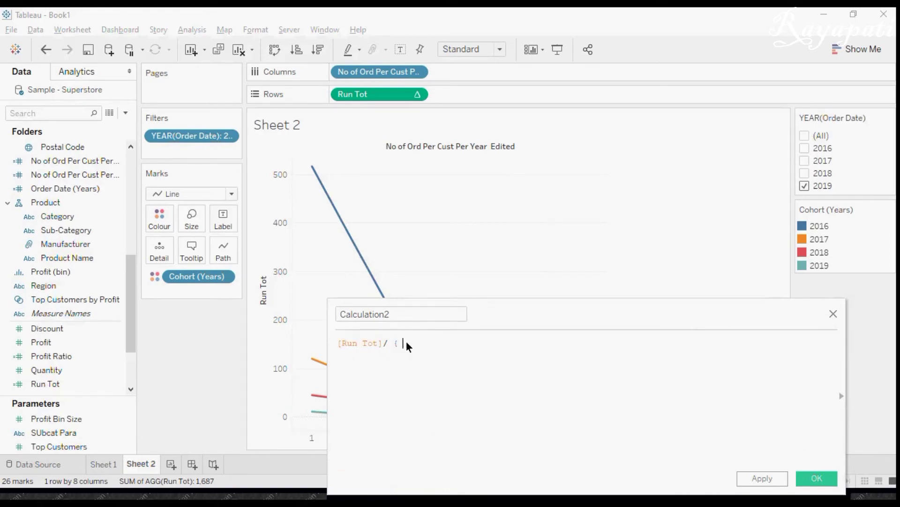
type("Fixe")
key("Return")
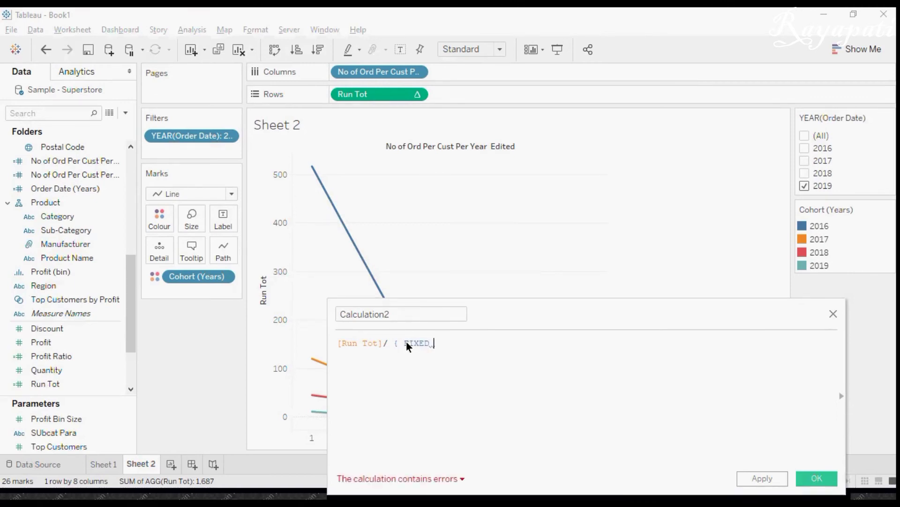
type("Ch")
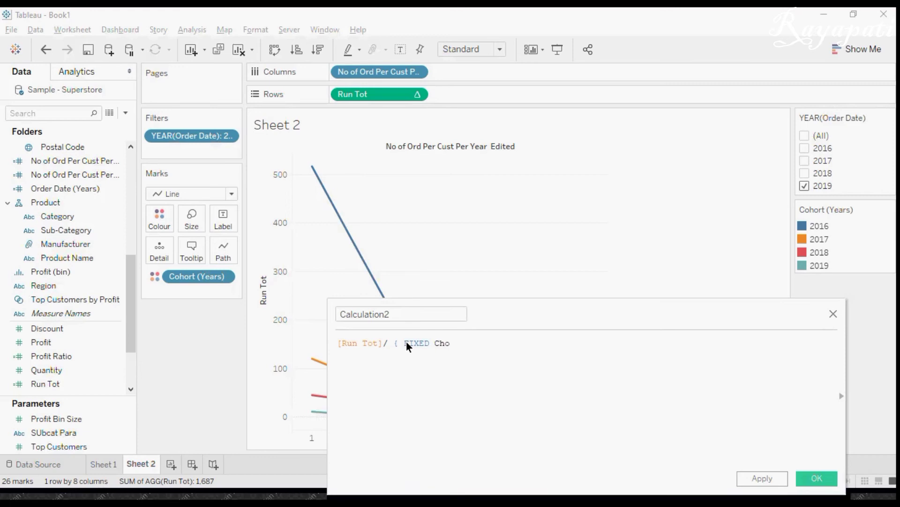
key("BackSpace")
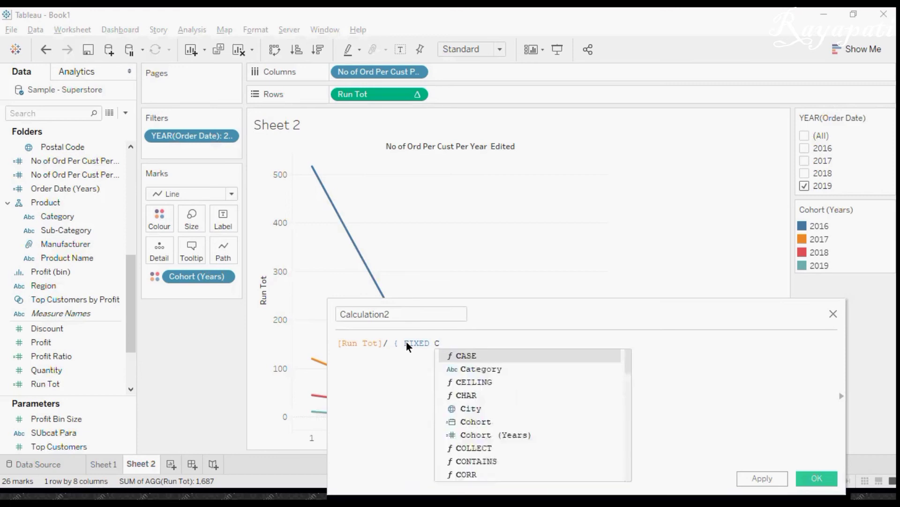
type("oh")
key("Down")
key("Return")
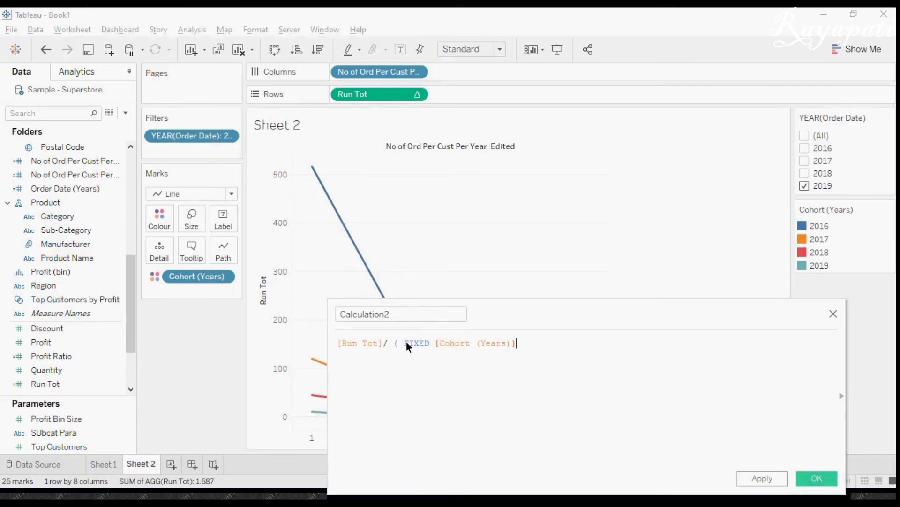
Complete the divisor with COUNTD([Customer Name]) and a closing brace, and wrap the whole FIXED expression in SUM.
type(": Countd")
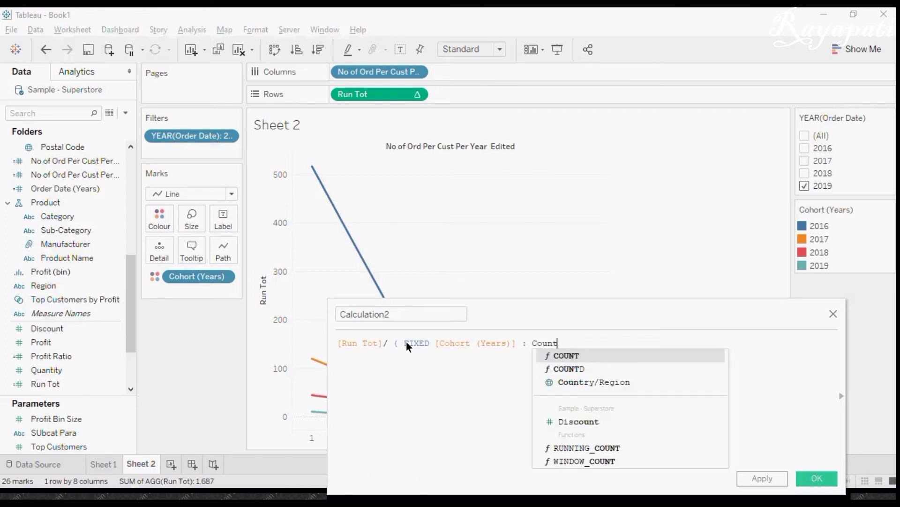
key("Return")
type("Cust")
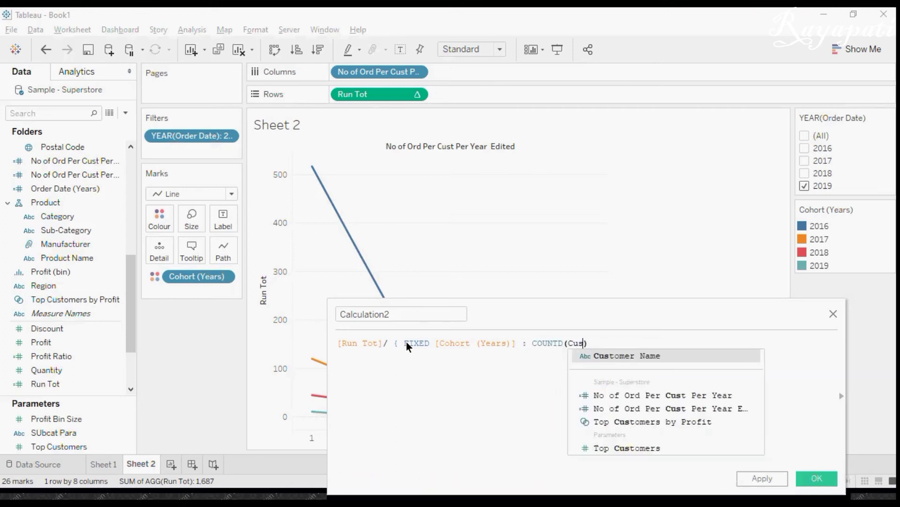
key("Return")
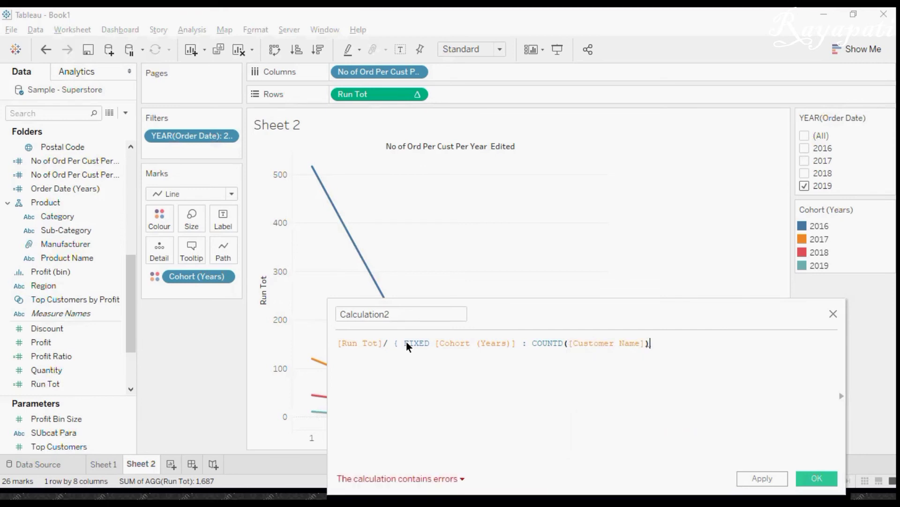
type("}Sum(")
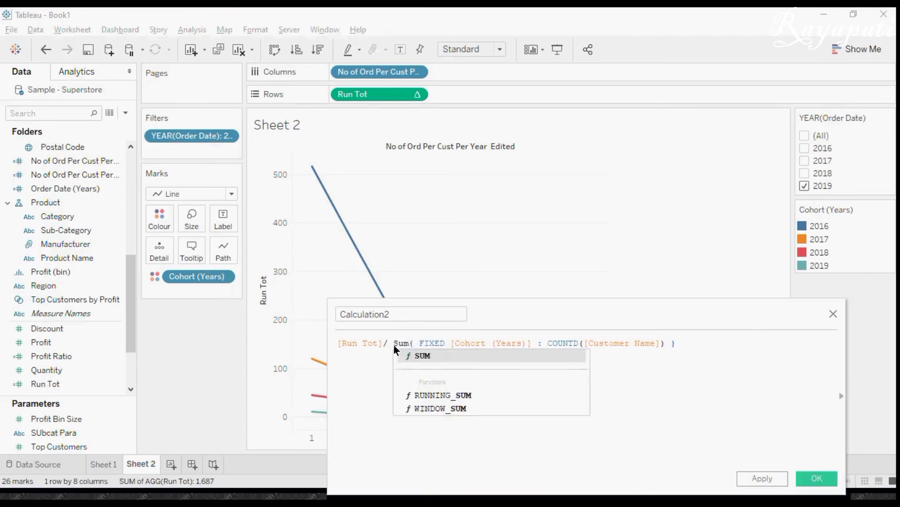
left_click(705, 345)
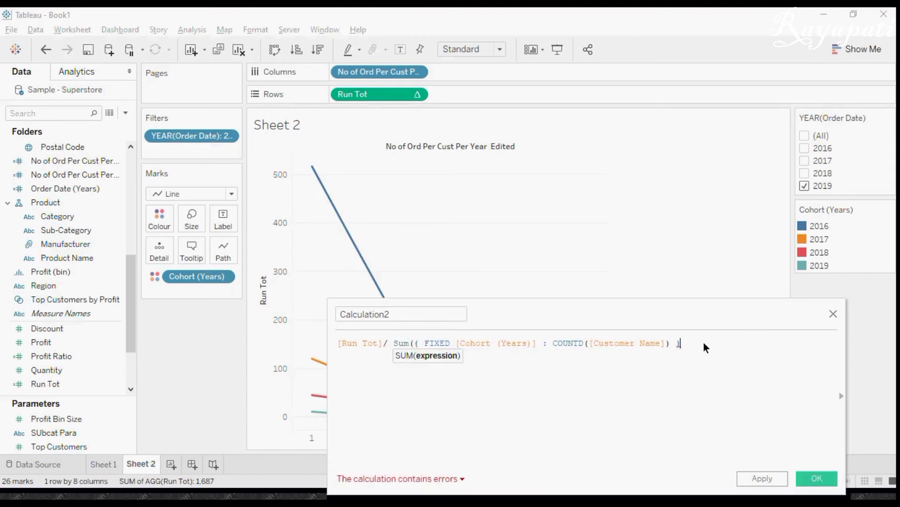
type(")")
Name the calculation % Total on Run Tot and save it.
left_click_drag(458, 315, 304, 314)
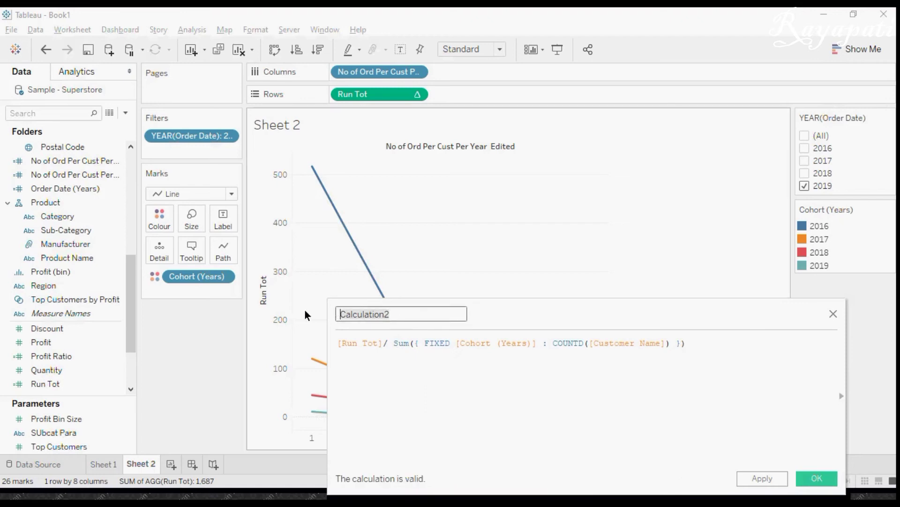
type("% ")
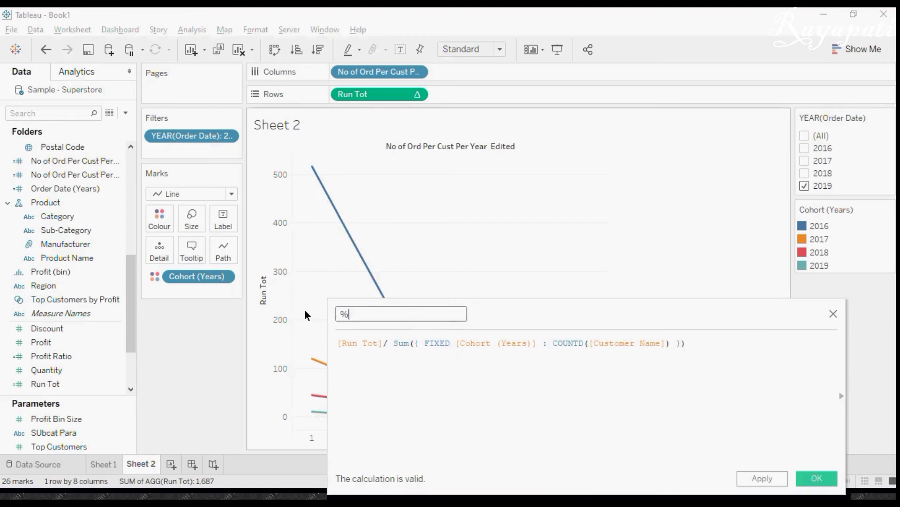
type("Total on Run Tot")
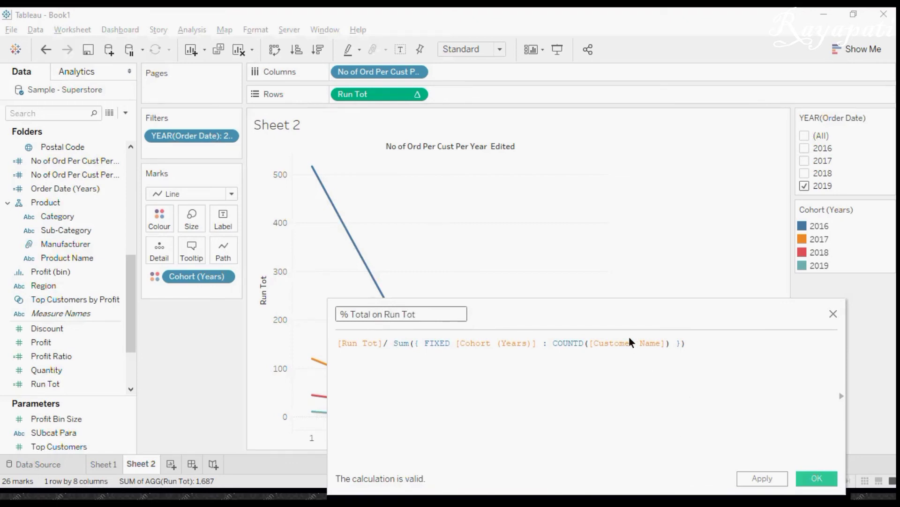
left_click_drag(633, 304, 652, 208)
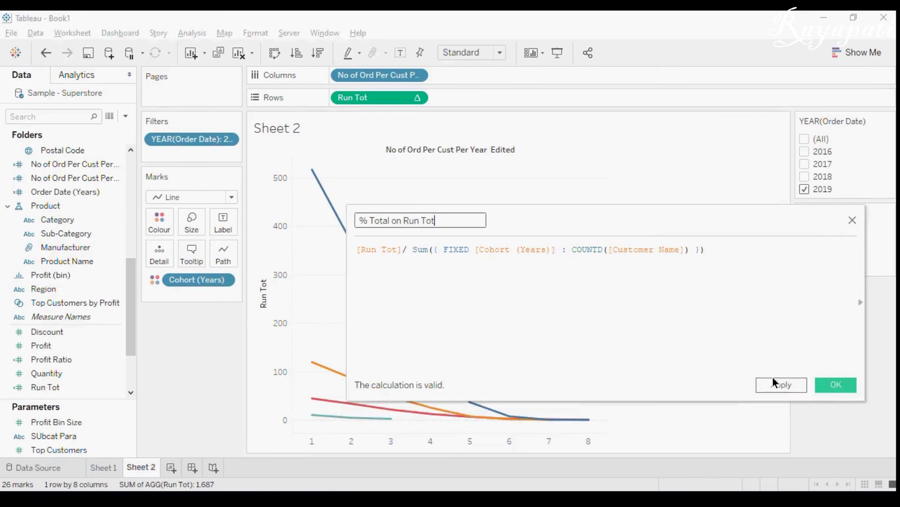
left_click(802, 386)
left_click(829, 383)
Replace Run Tot on Rows with % Total on Run Tot and filter out its null values.
left_click_drag(84, 337, 189, 404)
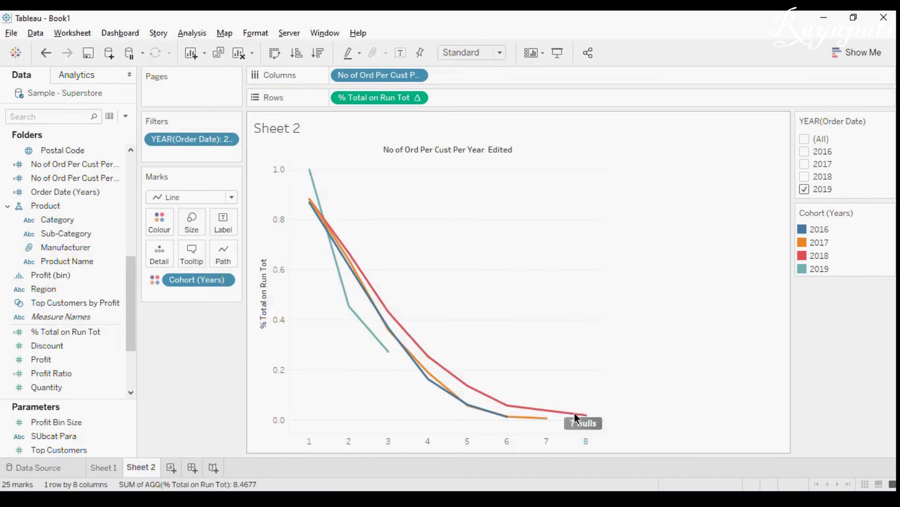
mouse_move(586, 424)
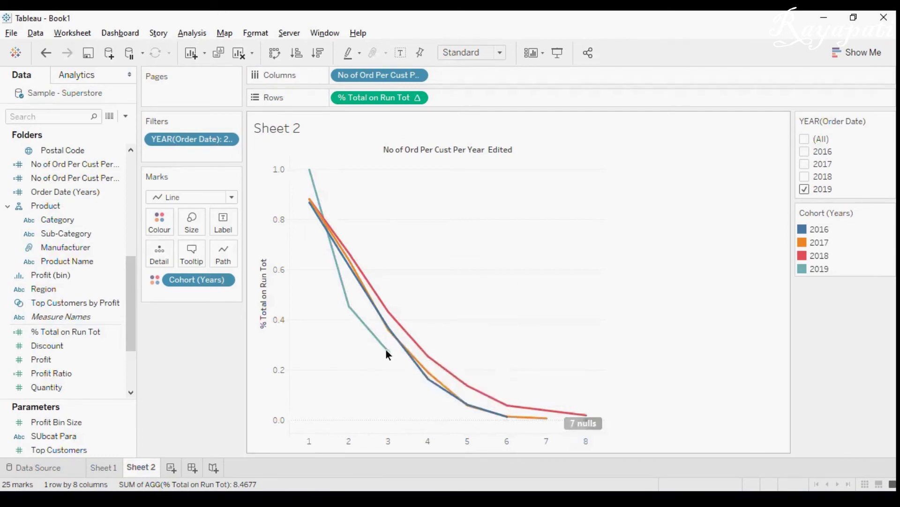
left_click(579, 424)
left_click(408, 258)
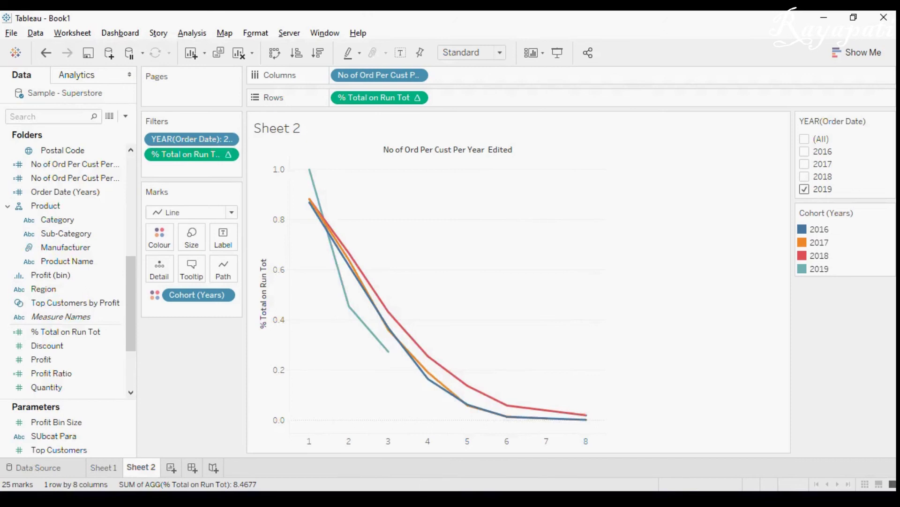
Compare the cohort lines with the 2014 chart on the Tableau blog and the 2019 chart in the Purchase Frequency workbook.
key("alt+Tab")
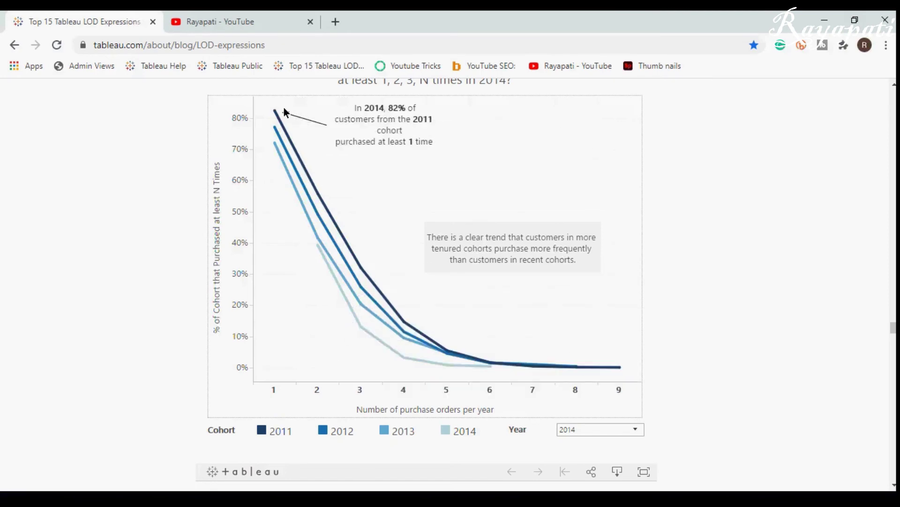
mouse_move(284, 158)
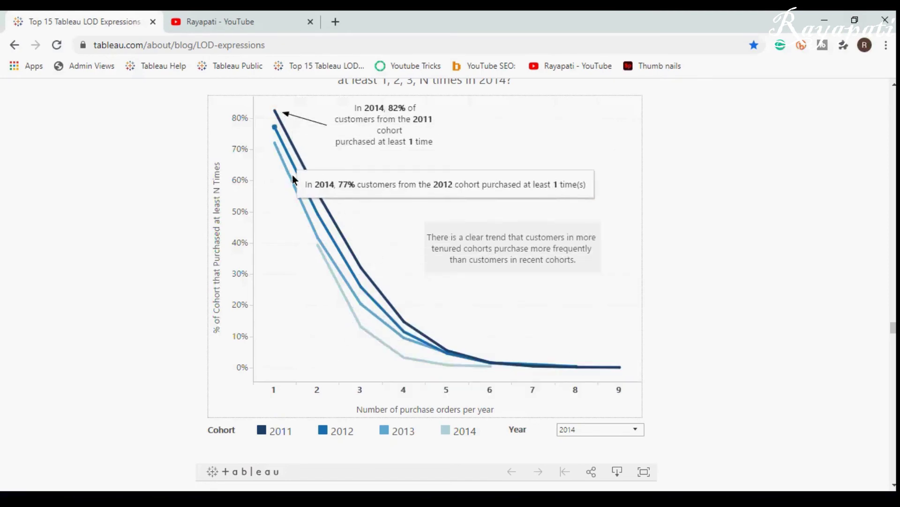
mouse_move(321, 270)
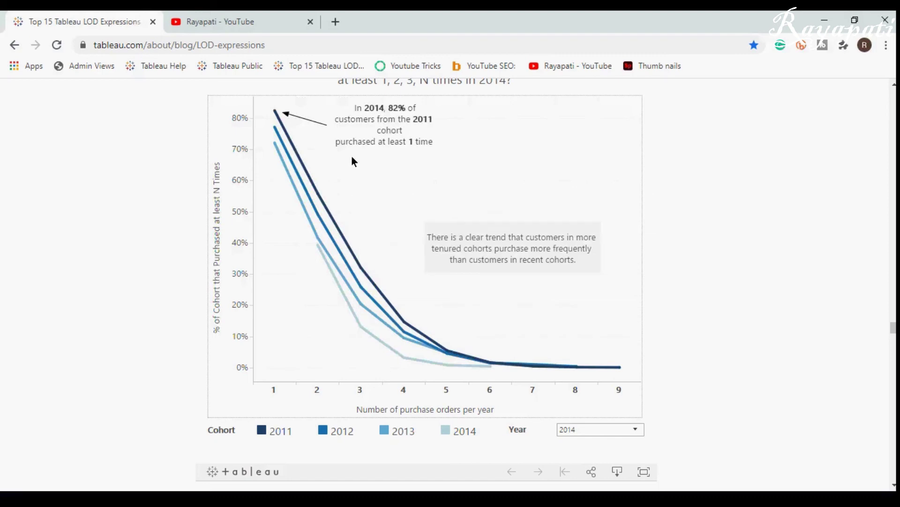
mouse_move(283, 116)
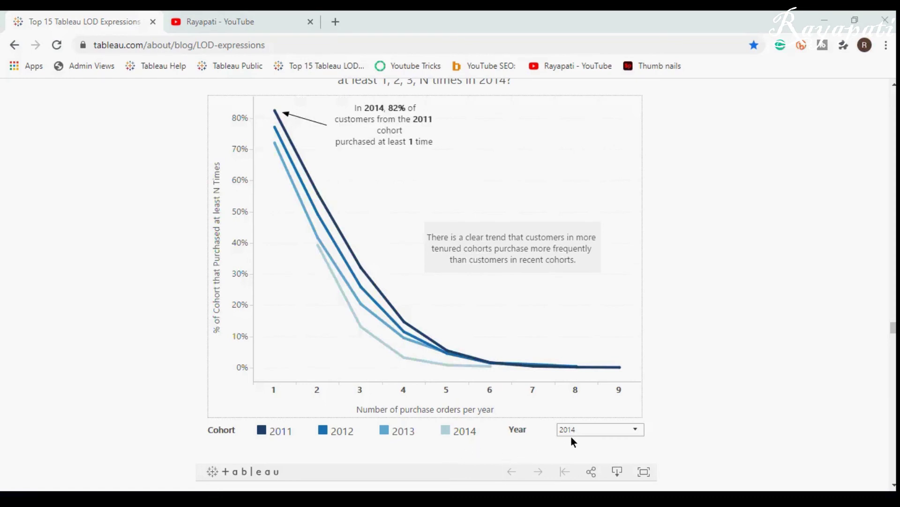
key("alt+Tab")
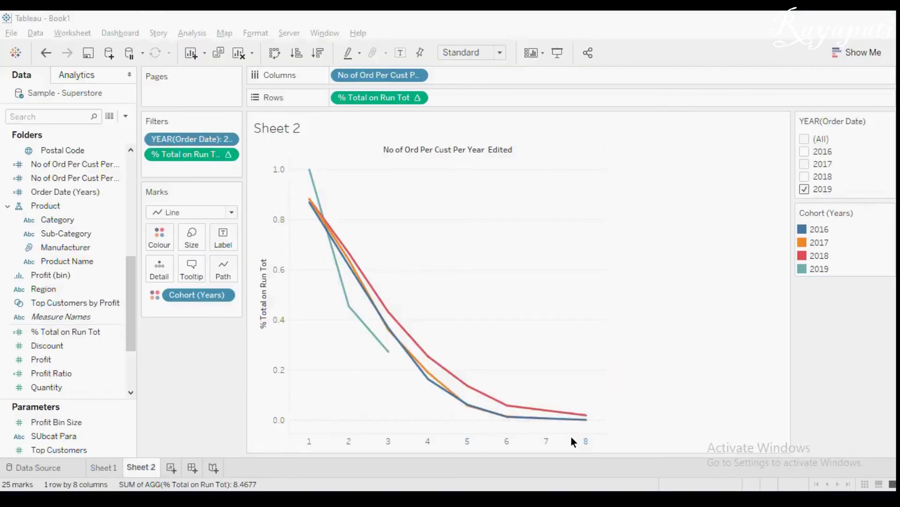
key("alt+Tab")
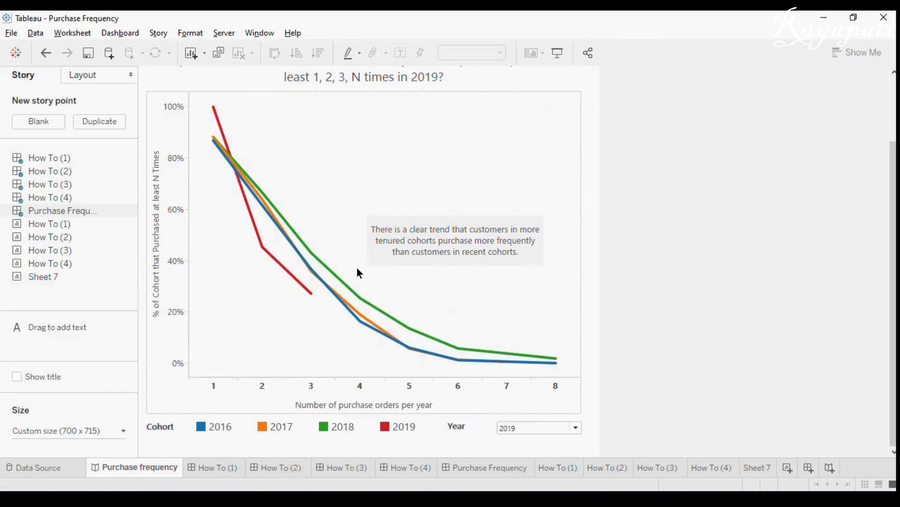
mouse_move(214, 120)
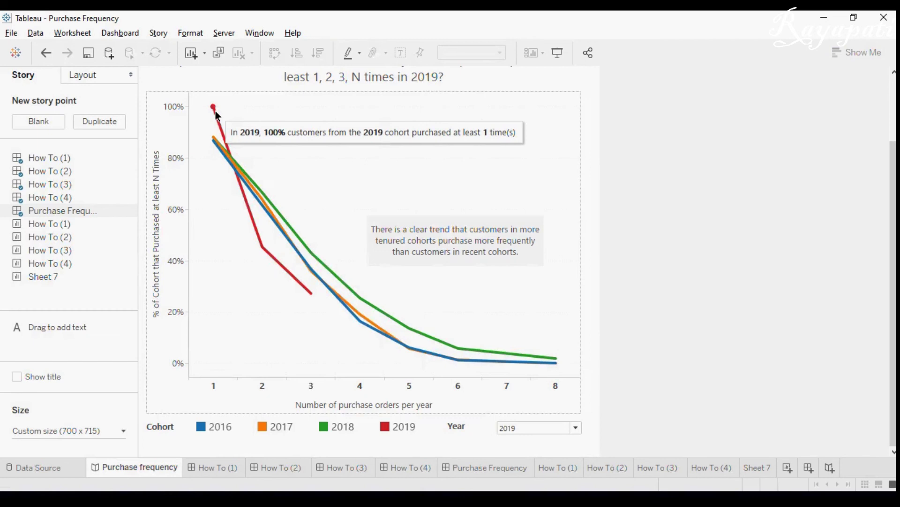
mouse_move(368, 312)
mouse_move(408, 324)
mouse_move(376, 333)
mouse_move(440, 338)
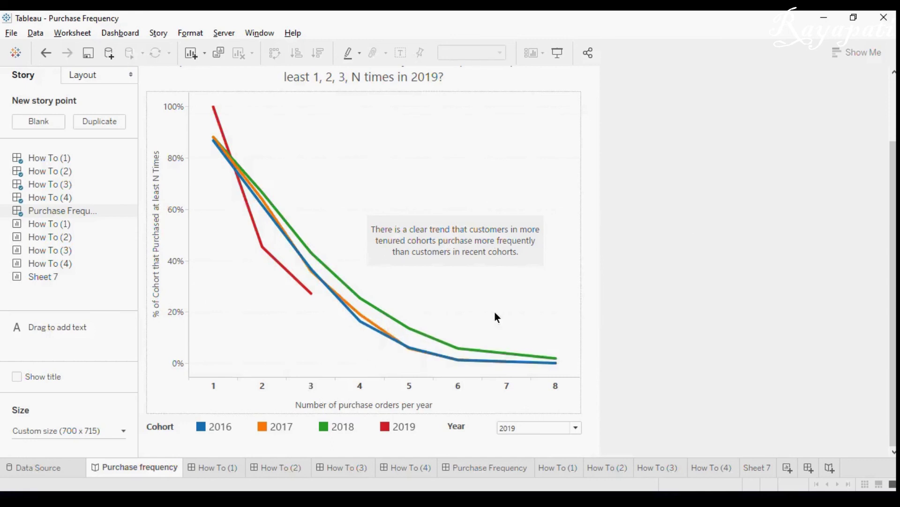
key("alt+Tab")
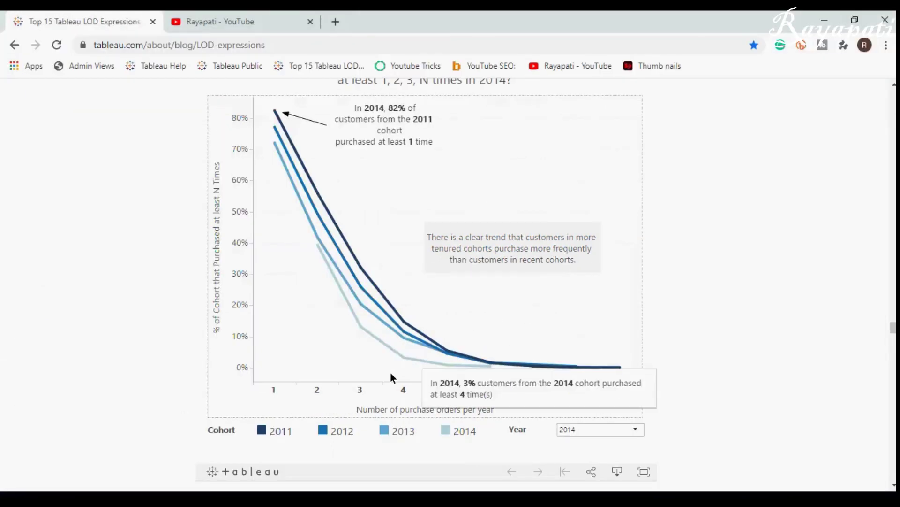
key("alt+Tab")
key("Tab")
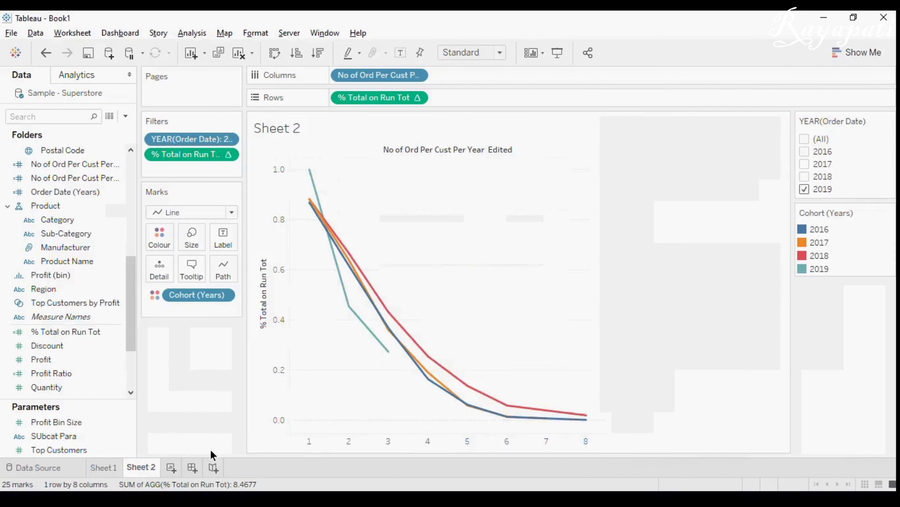
On Sheet 1, show an Order Date year filter and keep only 2019 for the customer count by cohort.
left_click(105, 472)
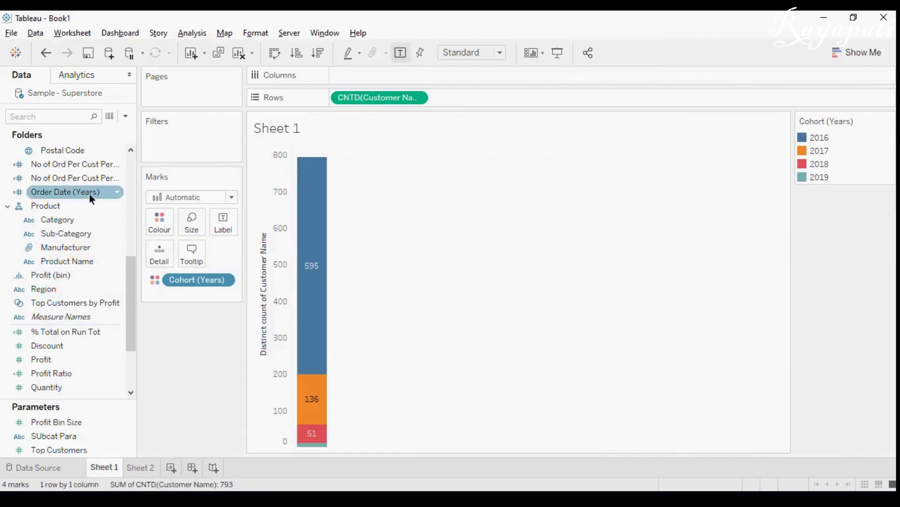
left_click_drag(131, 293, 122, 203)
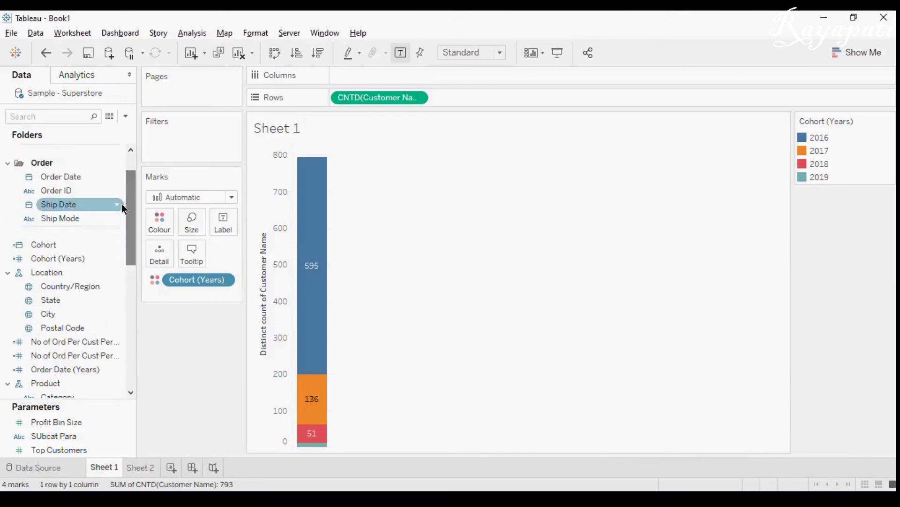
left_click_drag(67, 179, 178, 141)
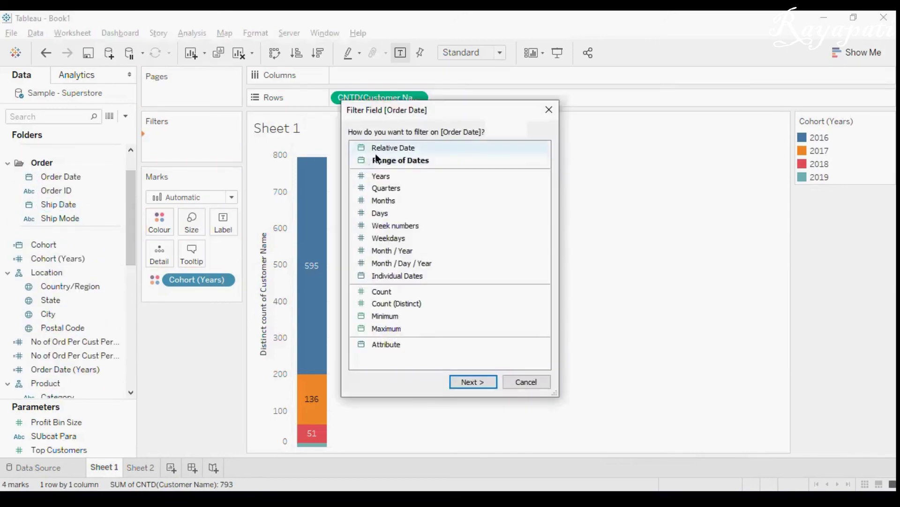
left_click(546, 111)
right_click(62, 175)
left_click(89, 197)
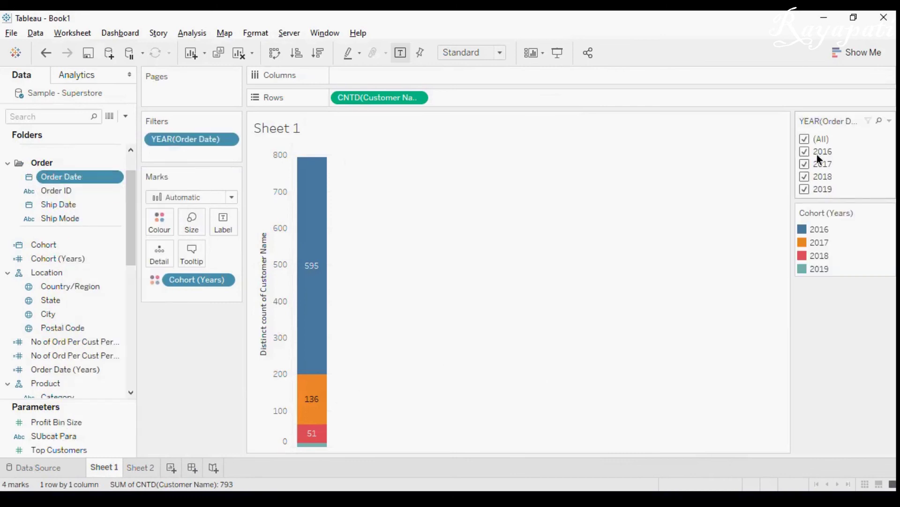
left_click(815, 140)
left_click(803, 190)
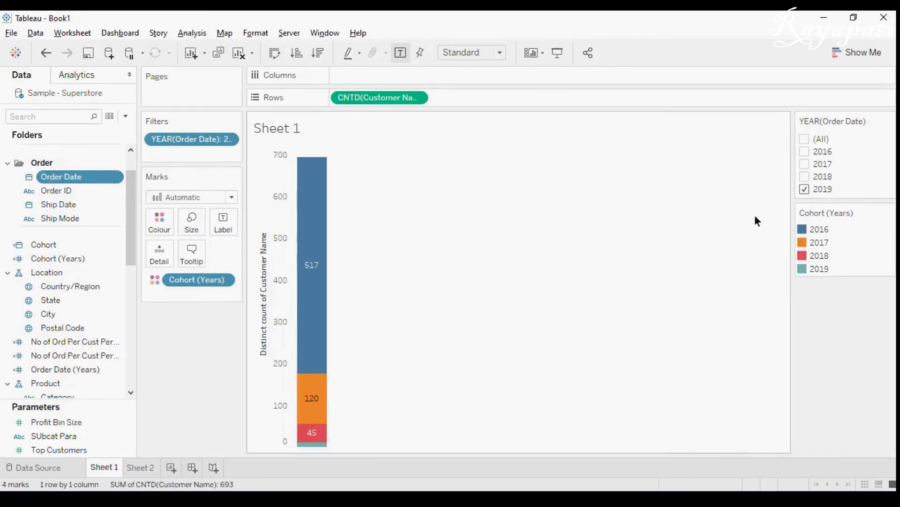
mouse_move(319, 241)
On Sheet 2, remove % Total on Run Tot from Rows and put Run Tot there instead.
left_click(143, 467)
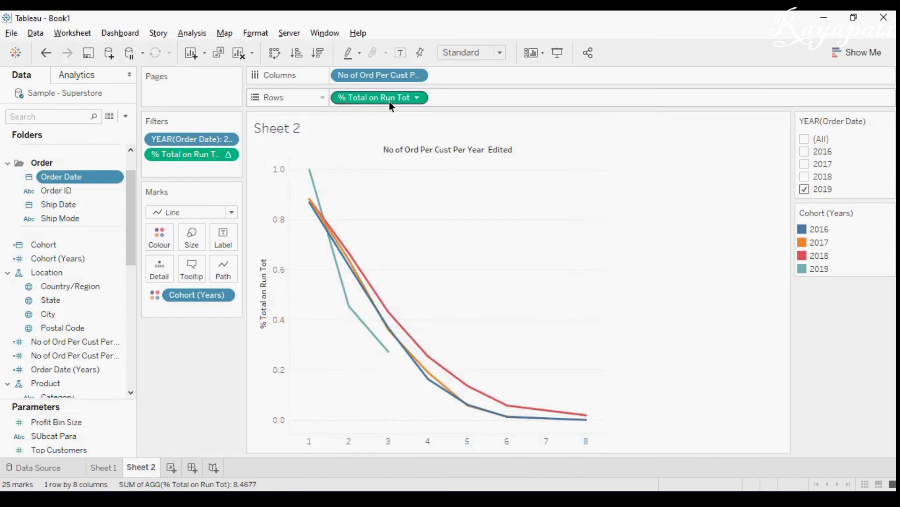
left_click_drag(393, 100, 189, 404)
left_click_drag(134, 232, 81, 162)
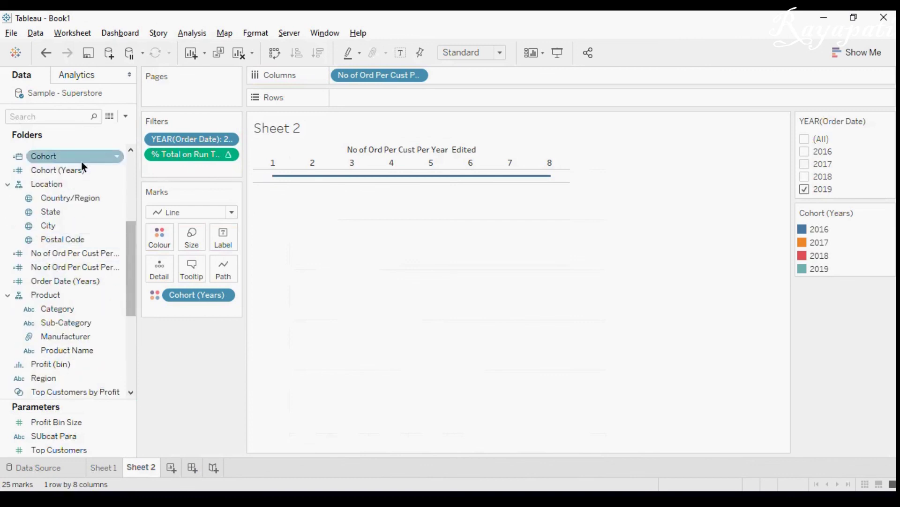
left_click(56, 117)
type("run")
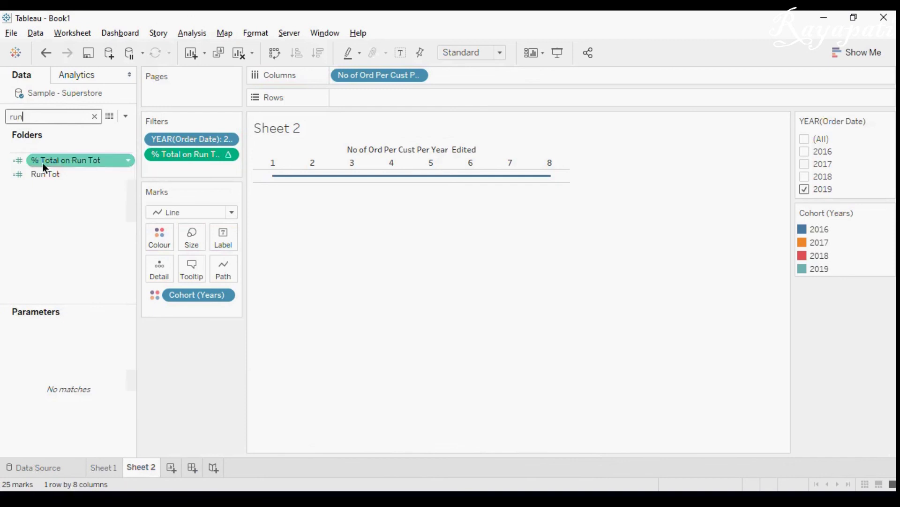
left_click_drag(47, 172, 355, 94)
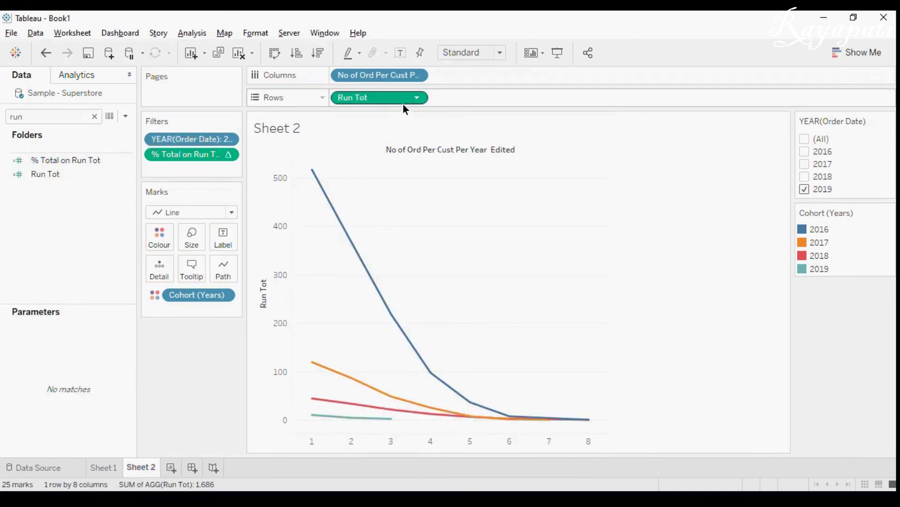
Edit Run Tot on Rows to divide it by the LOD expression { COUNTD([Customer Name]) }.
mouse_move(405, 107)
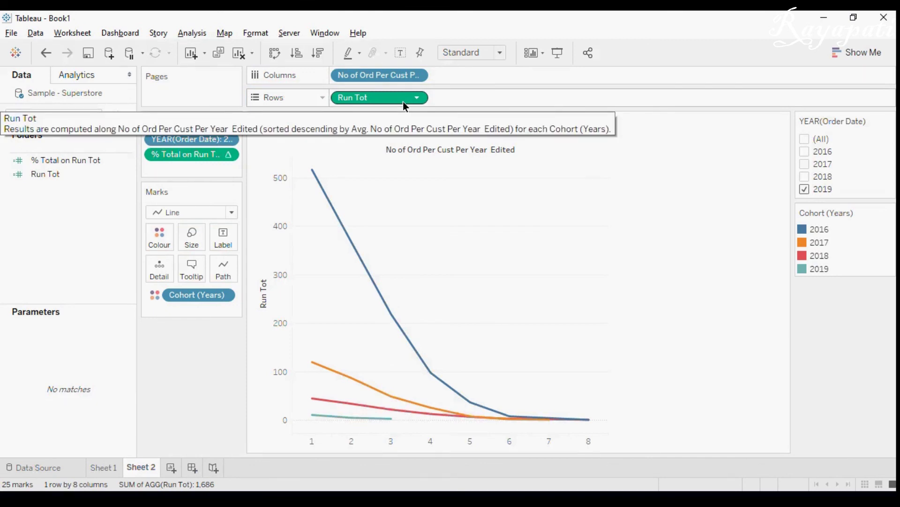
double_click(403, 101)
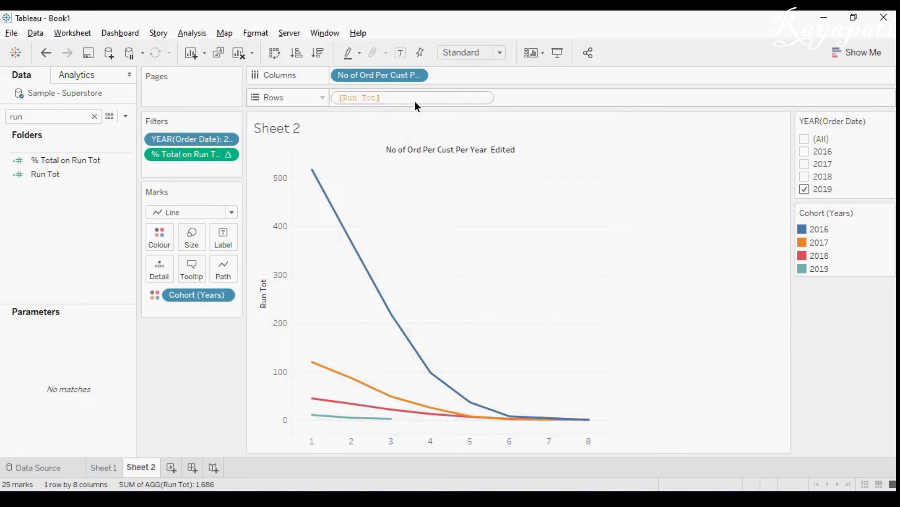
type("/ ( Count")
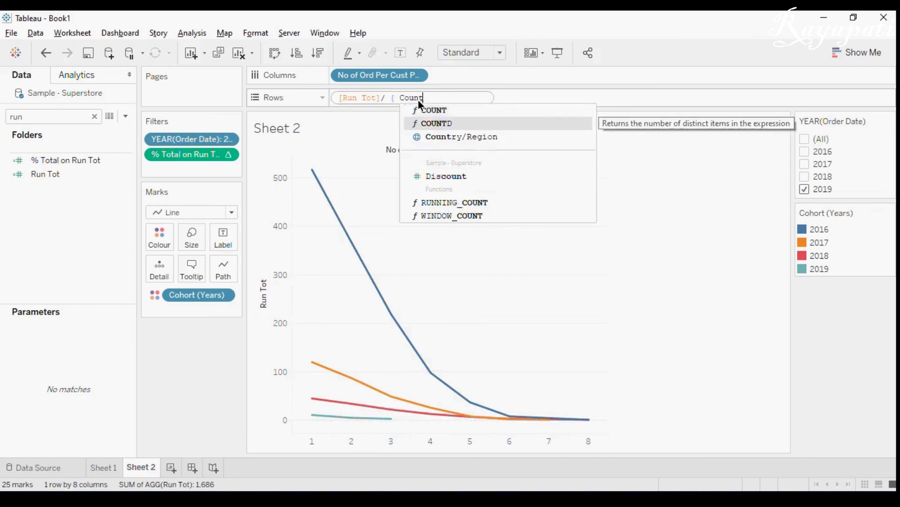
key("Return")
type("Cust")
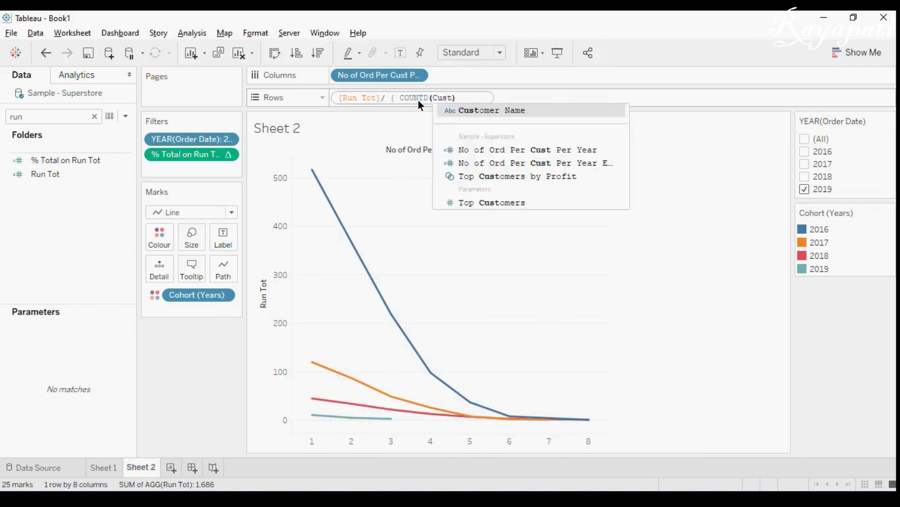
key("Return")
type(") }")
Wrap the COUNTD expression in Sum() so Rows uses [Run Tot]/ Sum({ COUNTD([Customer Name]) }), and apply the calculation.
key("Left")
key("Left")
key("Left")
key("Left")
key("Left")
key("Left")
key("Left")
key("Left")
key("Left")
key("Left")
key("Left")
key("Left")
key("Left")
key("Left")
key("Left")
key("Left")
key("Left")
key("Left")
key("Left")
key("Left")
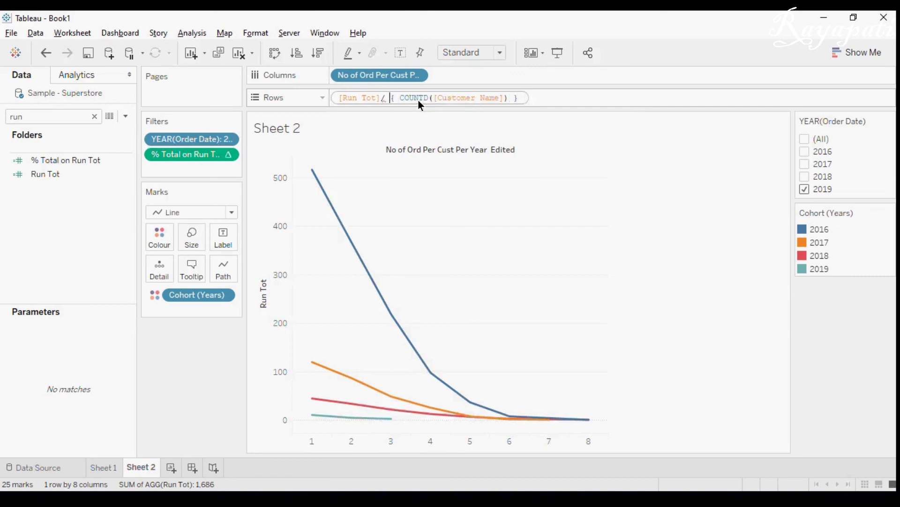
type("Sum")
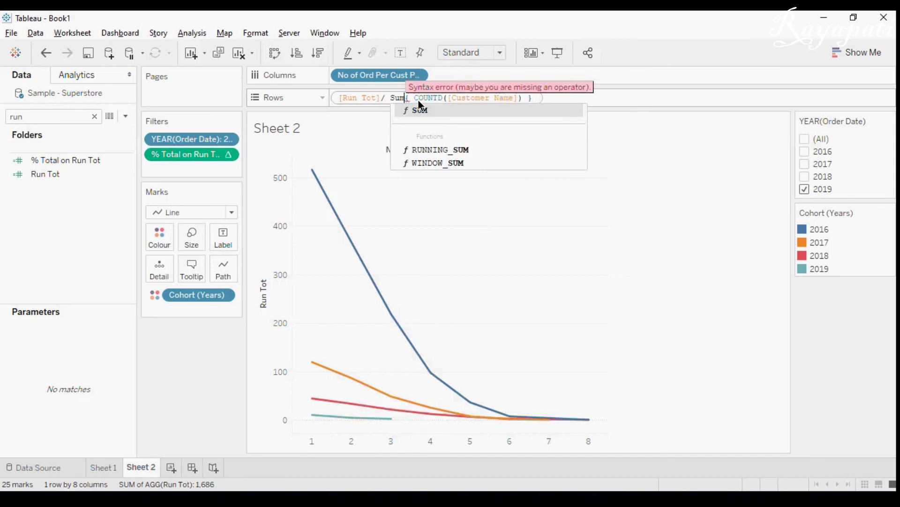
type("(")
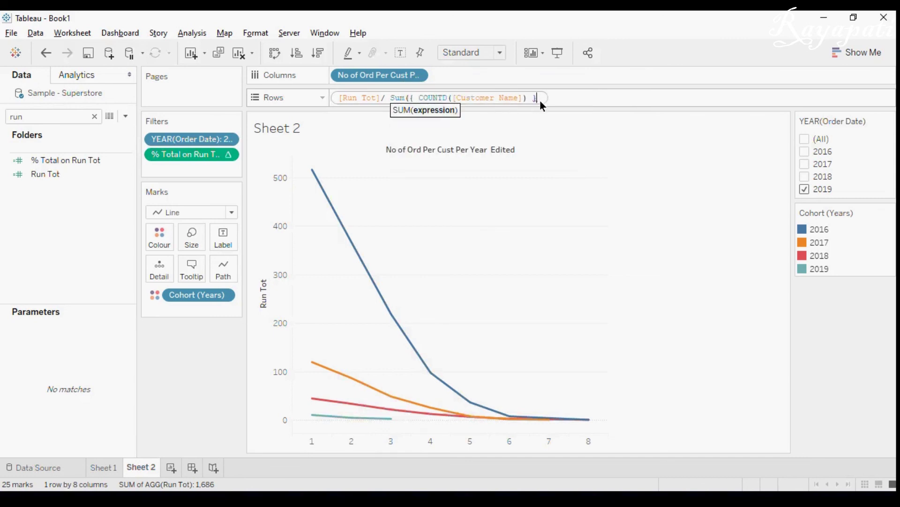
type(")")
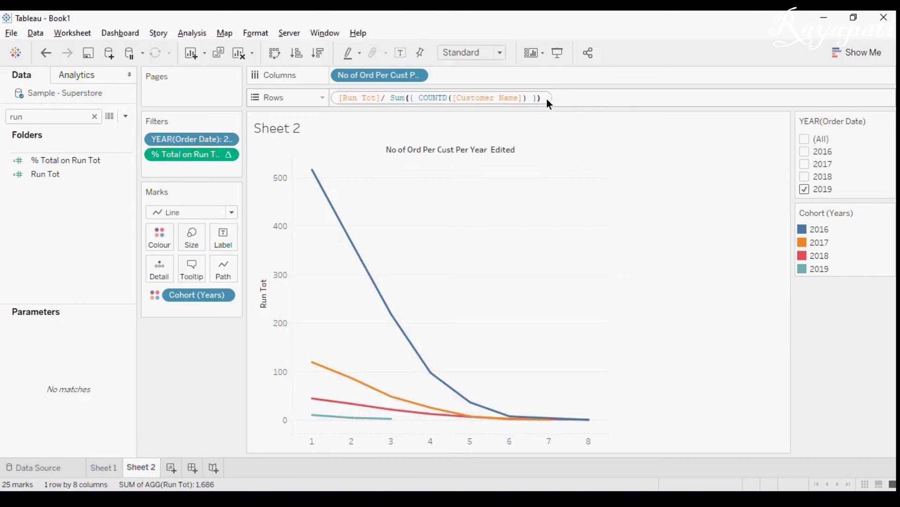
key("Return")
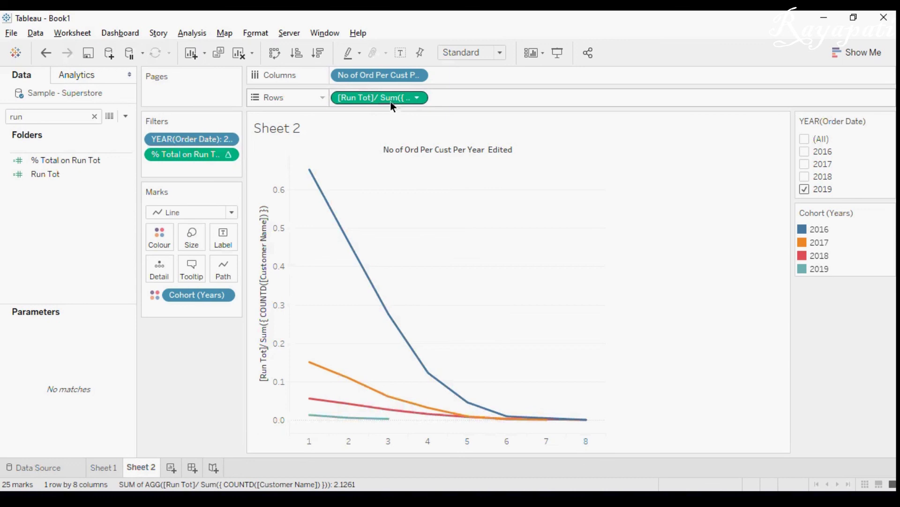
Clear the field search, save the Rows calculation as a data source field, and set its default number format to Percentage.
left_click(93, 116)
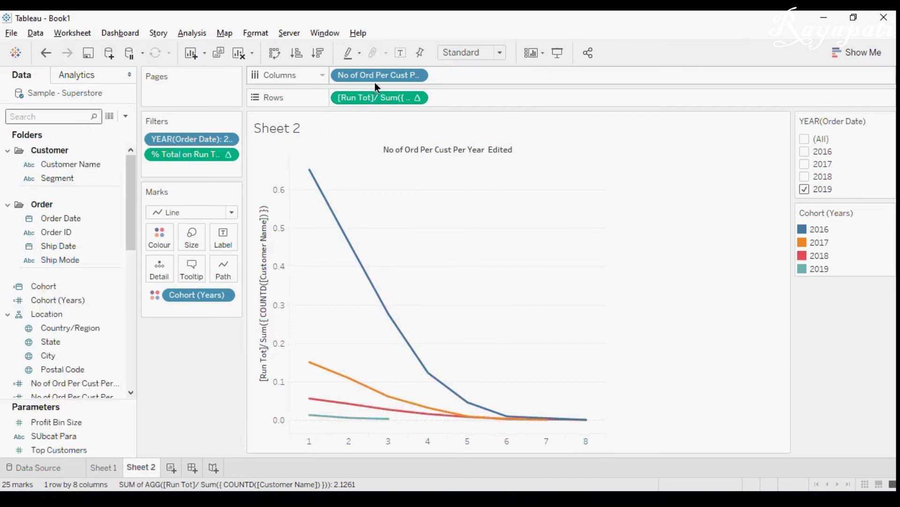
left_click_drag(376, 93, 57, 304)
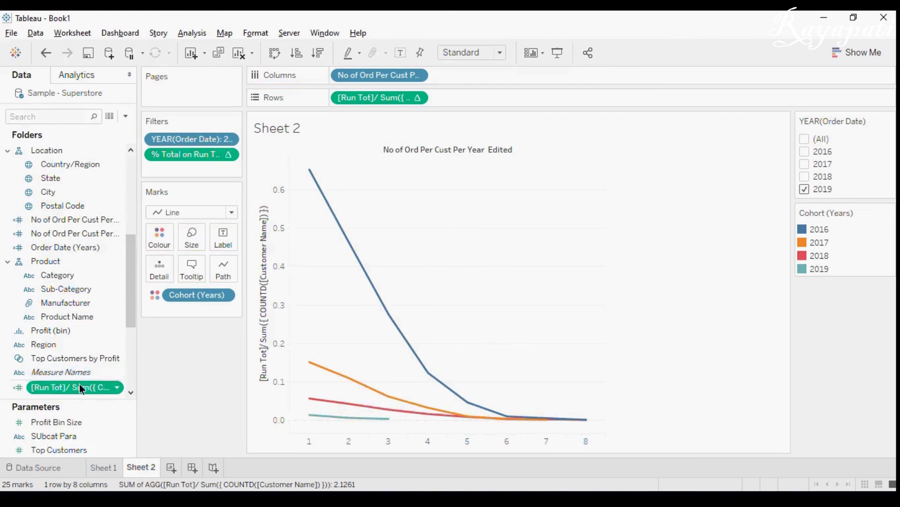
right_click(80, 383)
mouse_move(180, 305)
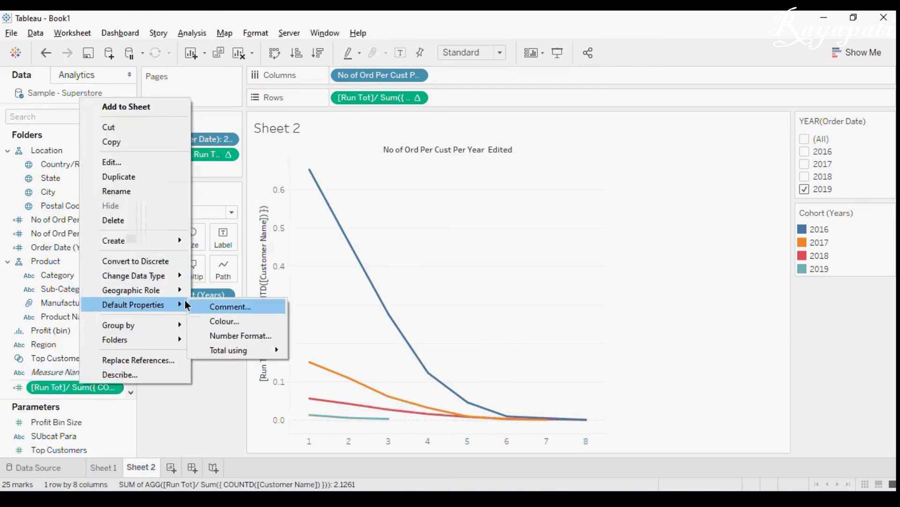
left_click(245, 333)
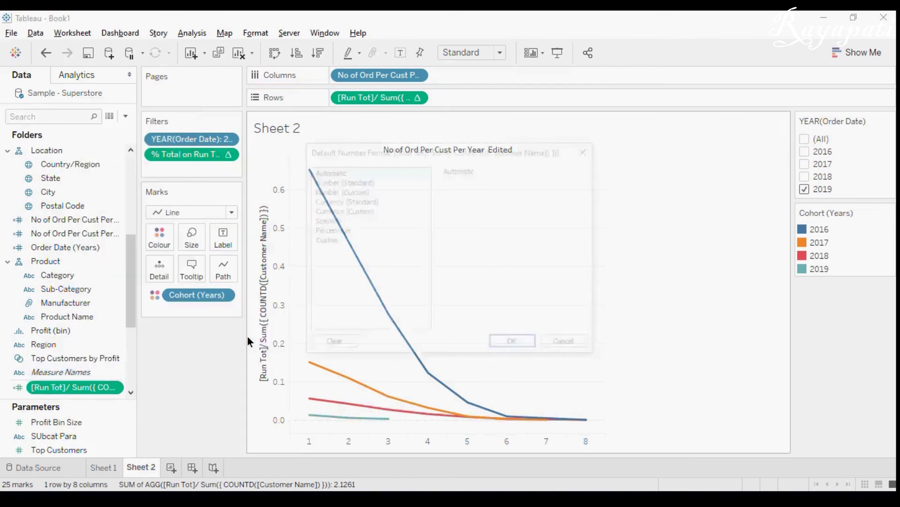
left_click(337, 230)
left_click(514, 345)
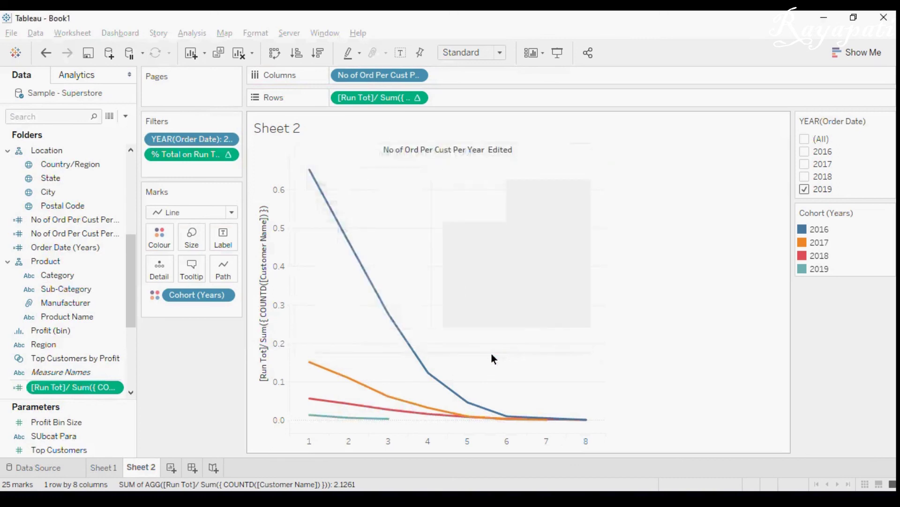
mouse_move(329, 172)
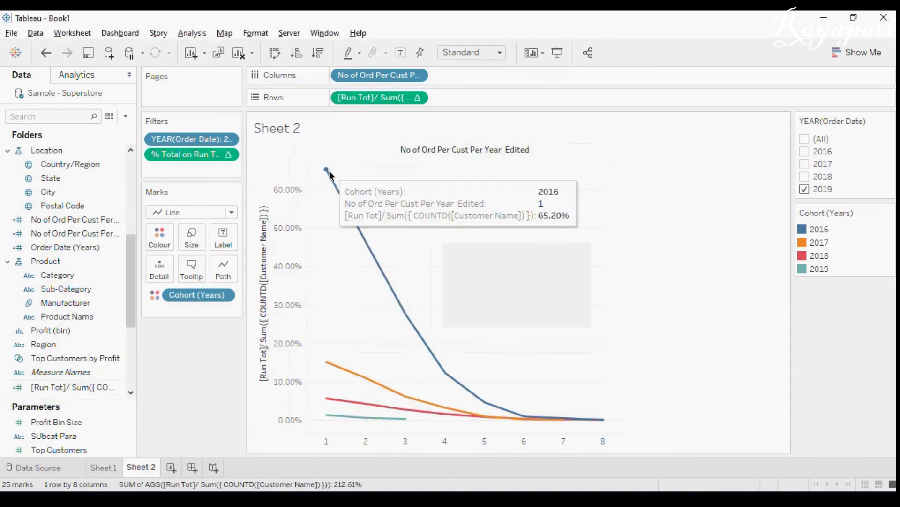